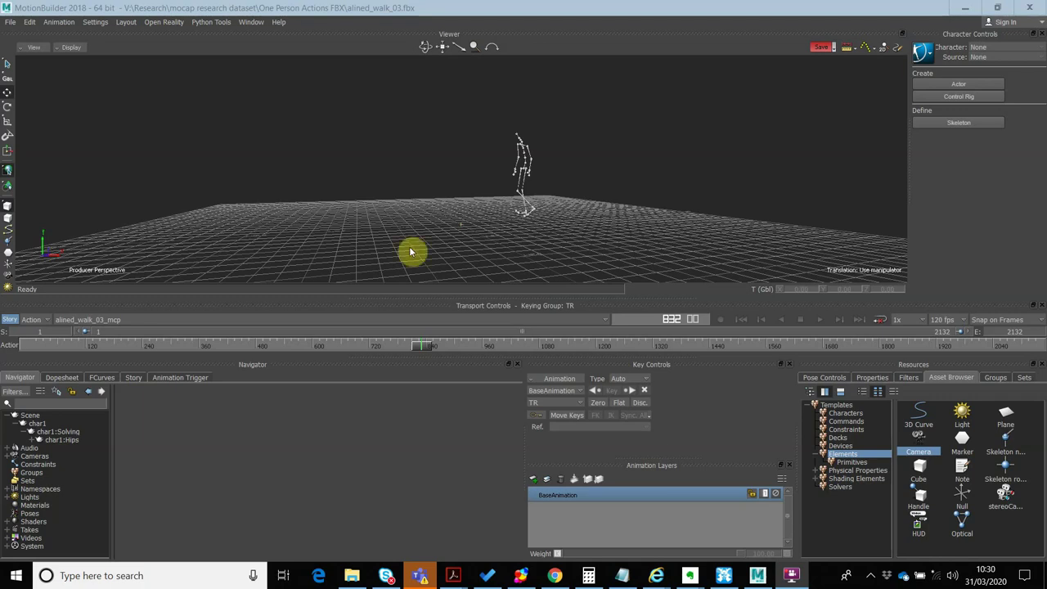
Drop a Camera from Templates > Elements into the walk scene and select it in the Navigator
left_click_drag(420, 350, 595, 347)
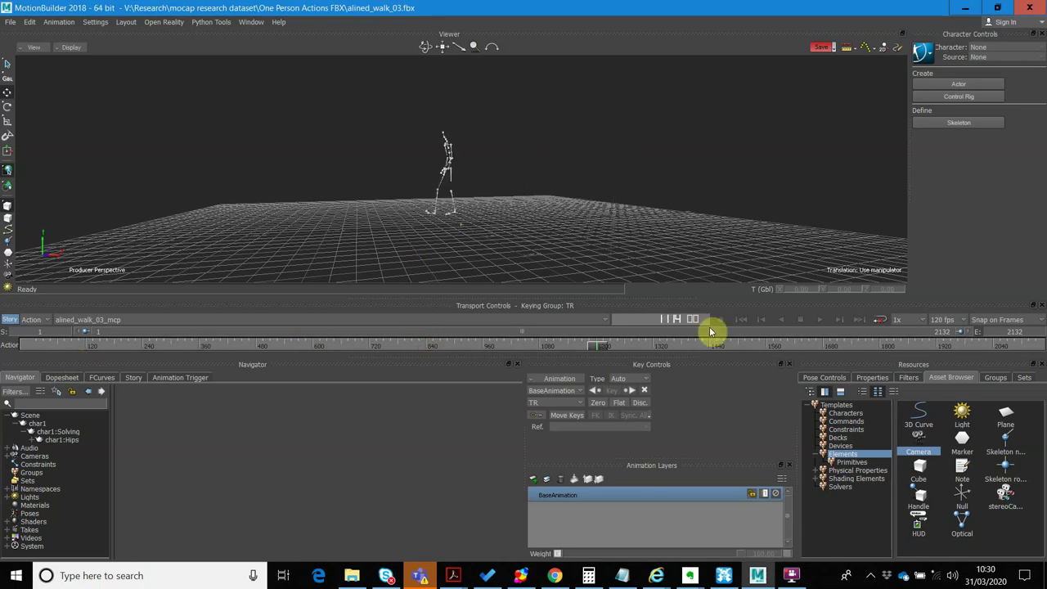
left_click_drag(710, 332, 439, 344)
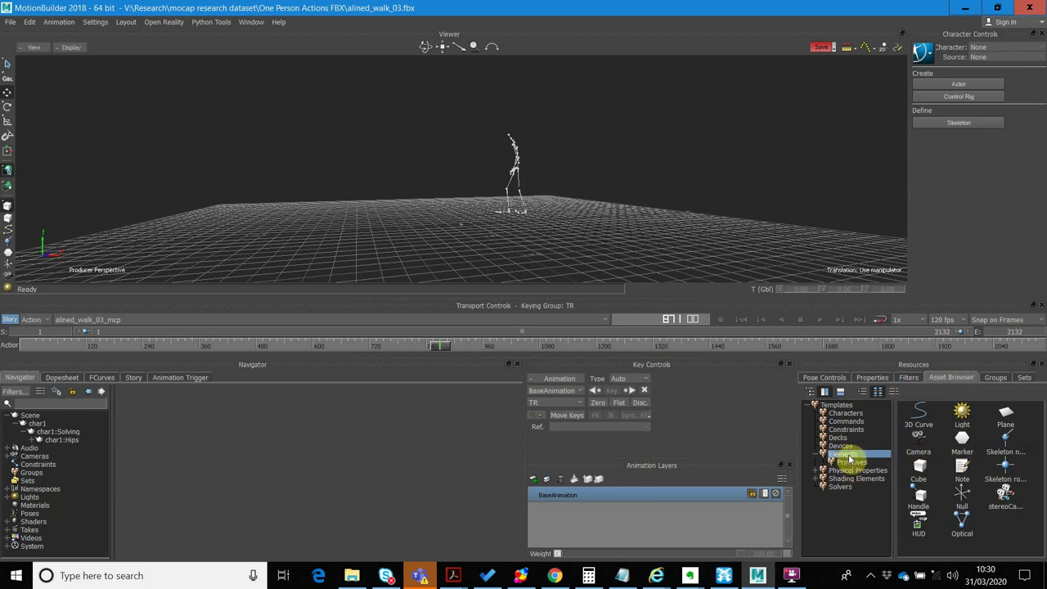
left_click(920, 449)
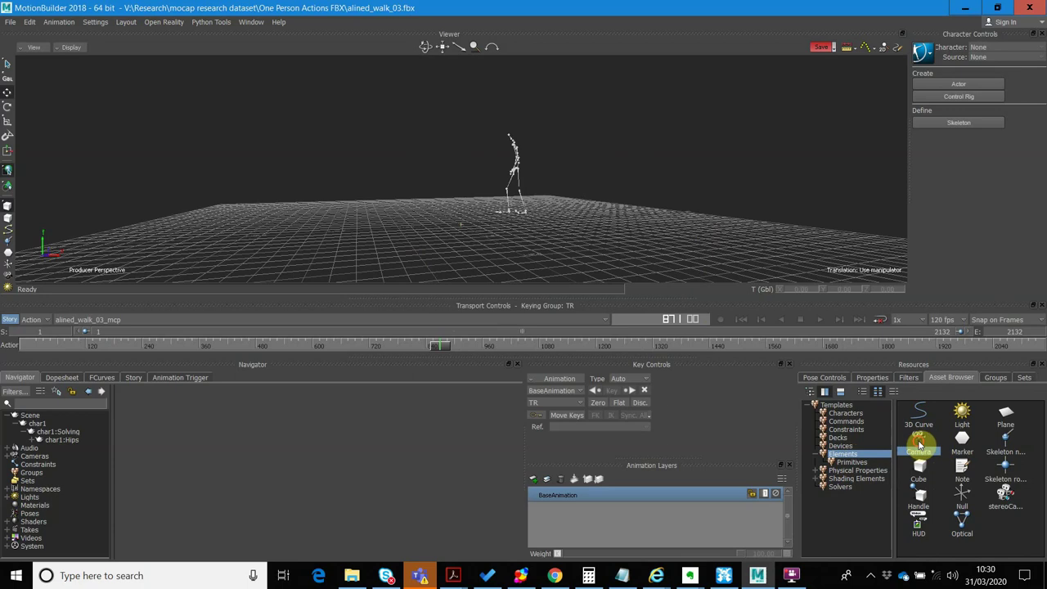
left_click_drag(919, 445, 619, 183)
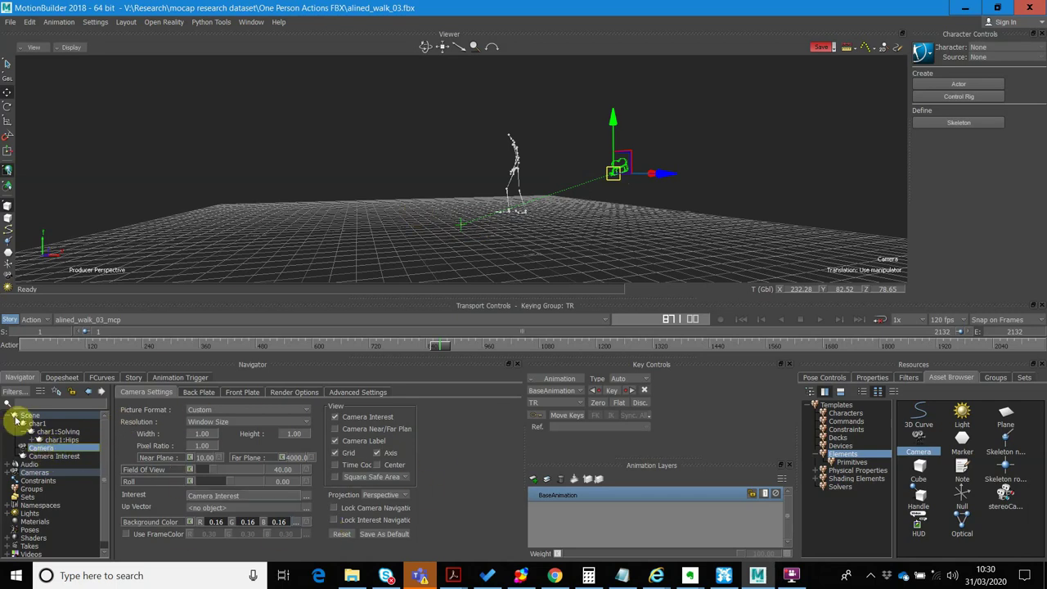
left_click(49, 439)
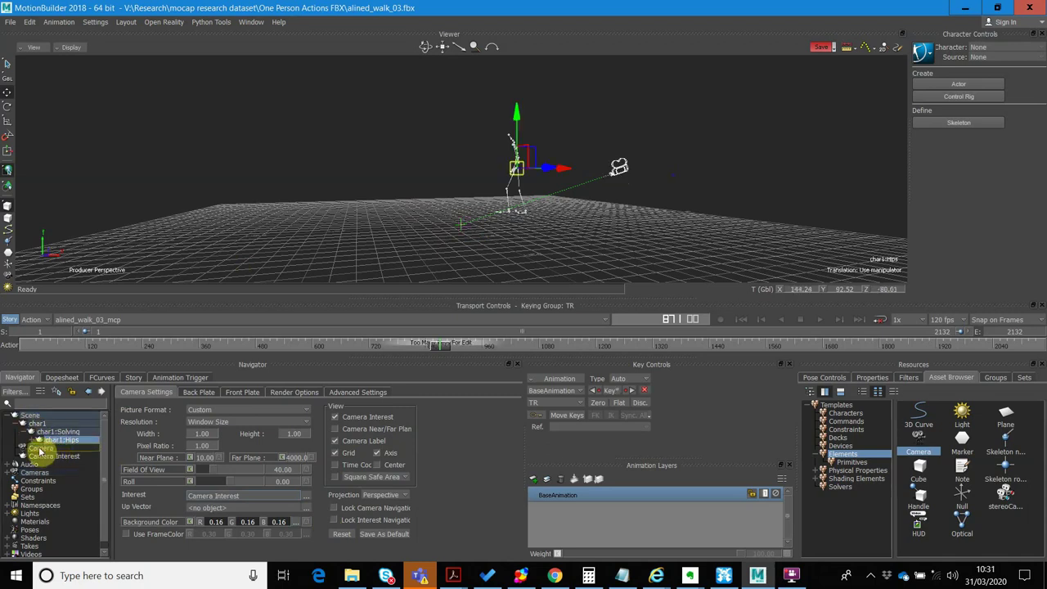
left_click(41, 448)
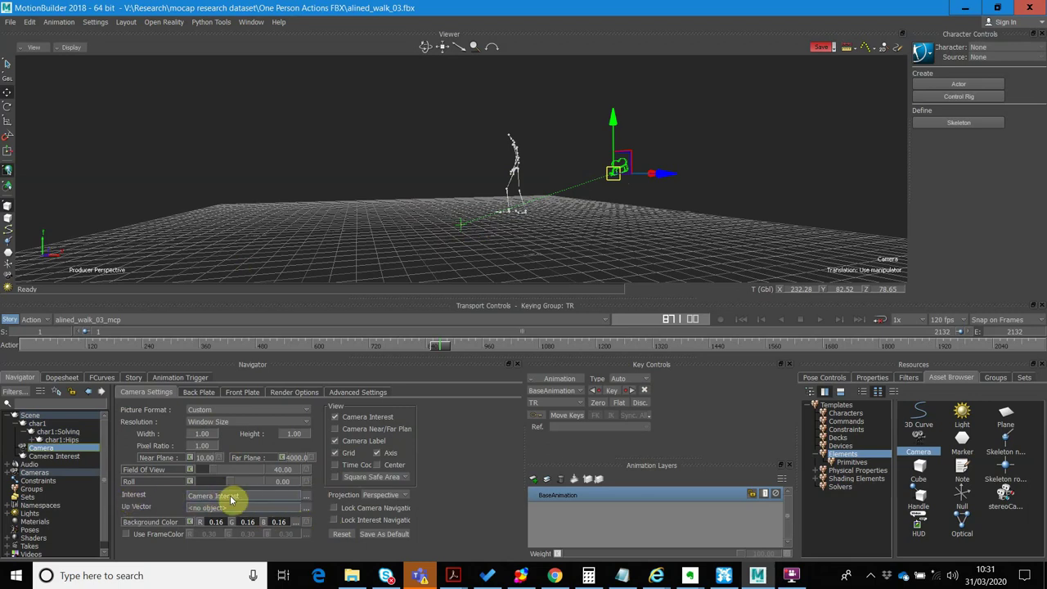
Set the camera's Interest to <no object> and move it to X 189.75, Y 82.52, Z 47.90
left_click(307, 496)
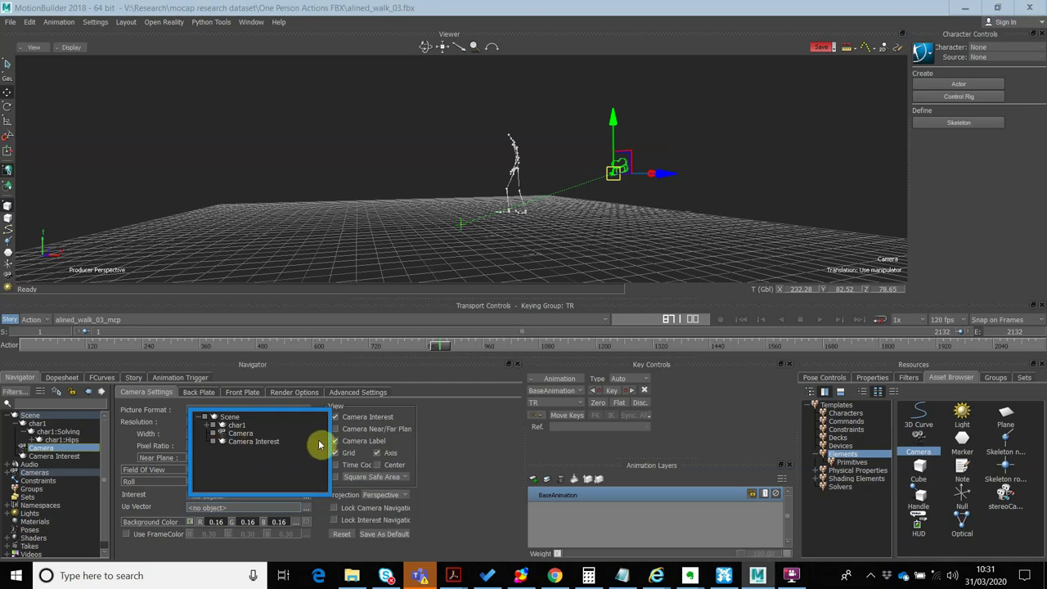
left_click(463, 480)
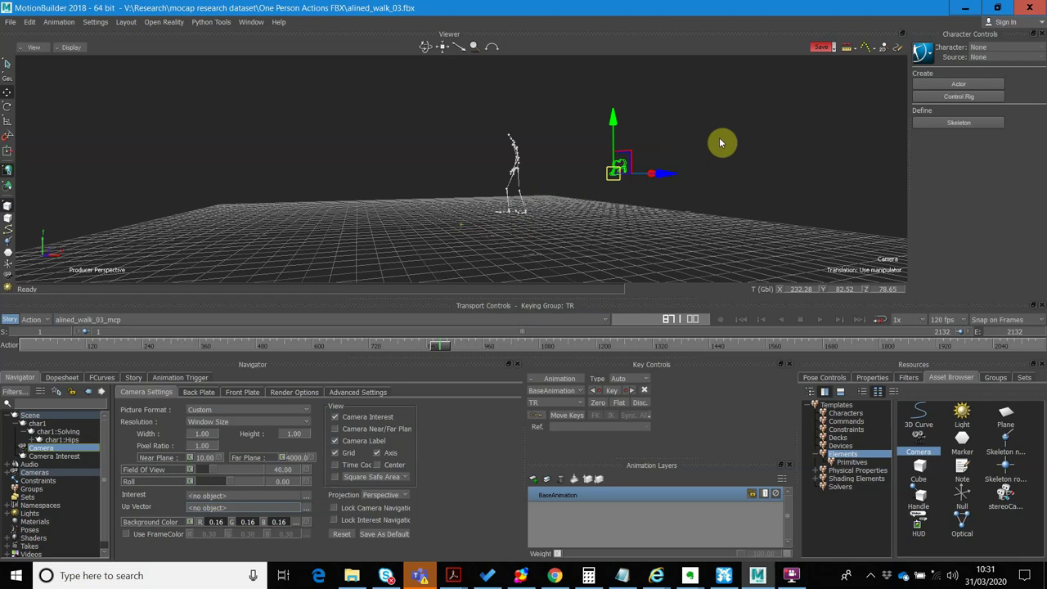
left_click_drag(719, 143, 682, 177)
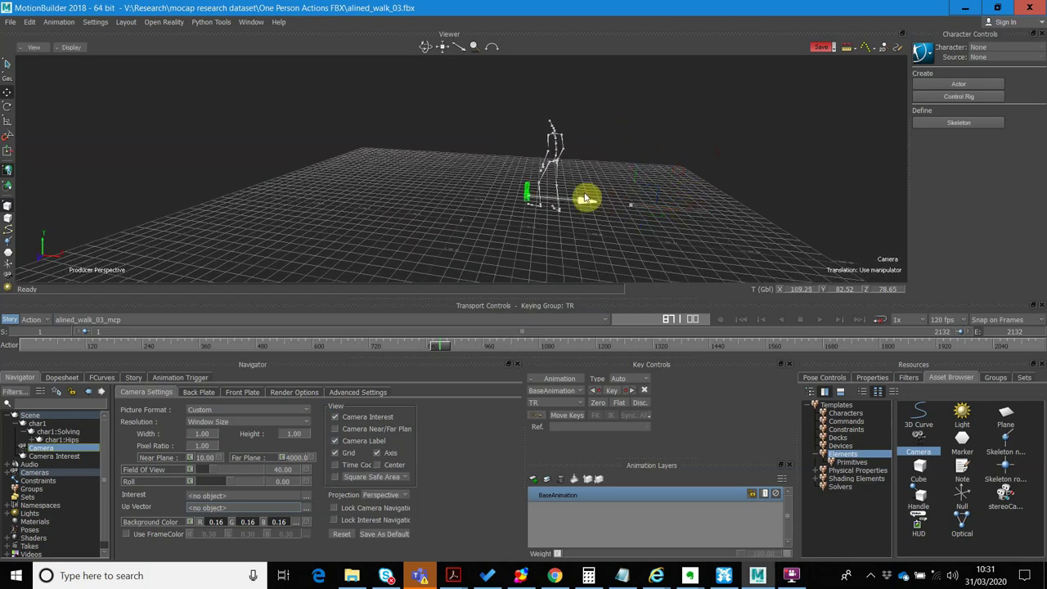
left_click_drag(586, 198, 638, 215)
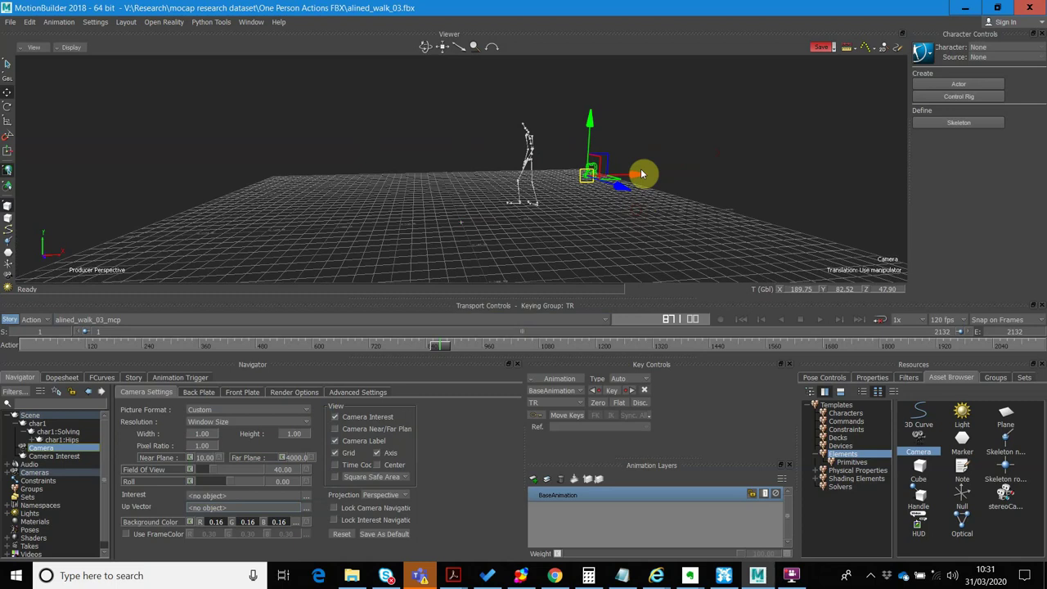
View through Perspective > Camera and frame the skeleton from its side at X -7.61, Z 267.94
left_click(36, 49)
mouse_move(49, 84)
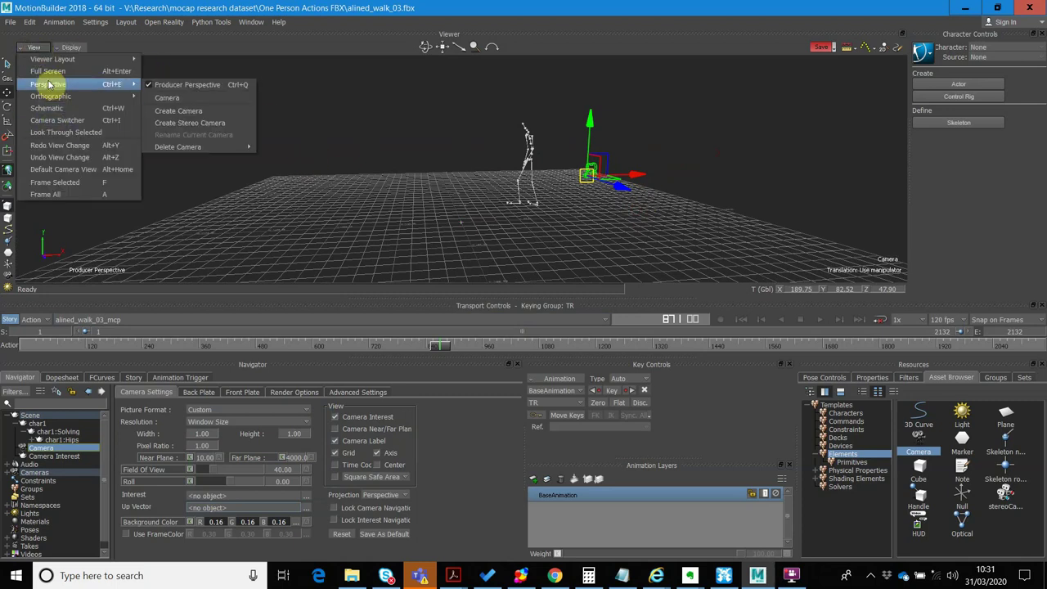
left_click(182, 99)
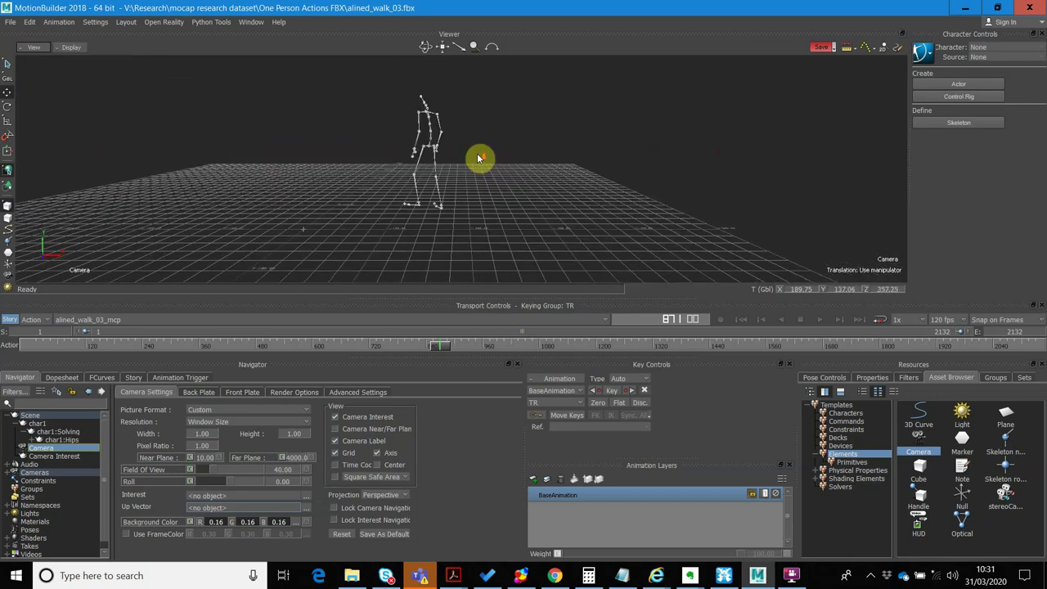
left_click_drag(466, 169, 577, 180)
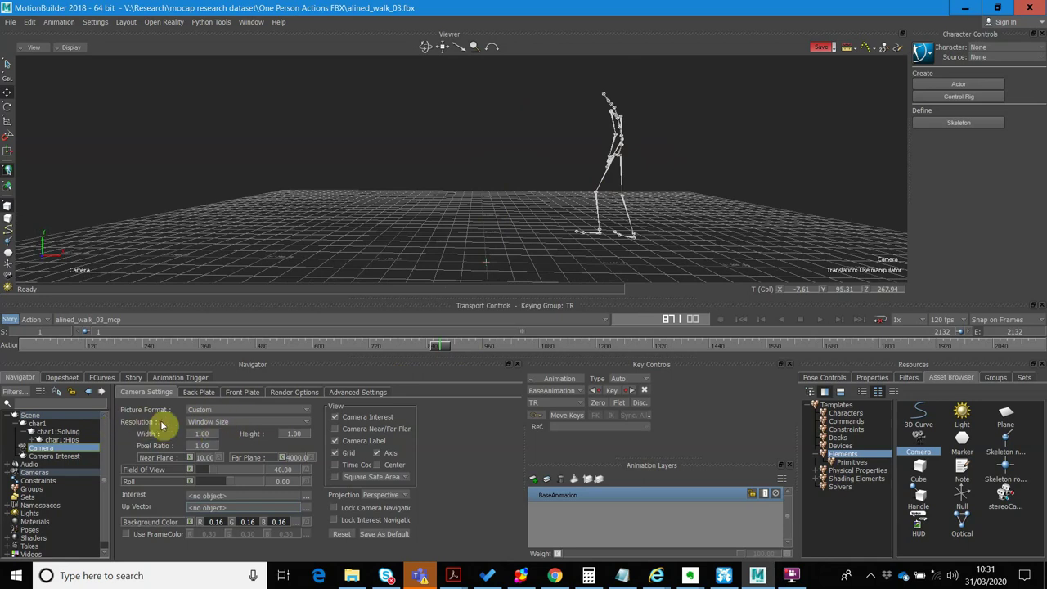
Set the camera to Fixed Resolution, width 1920 and height 1080
left_click(220, 421)
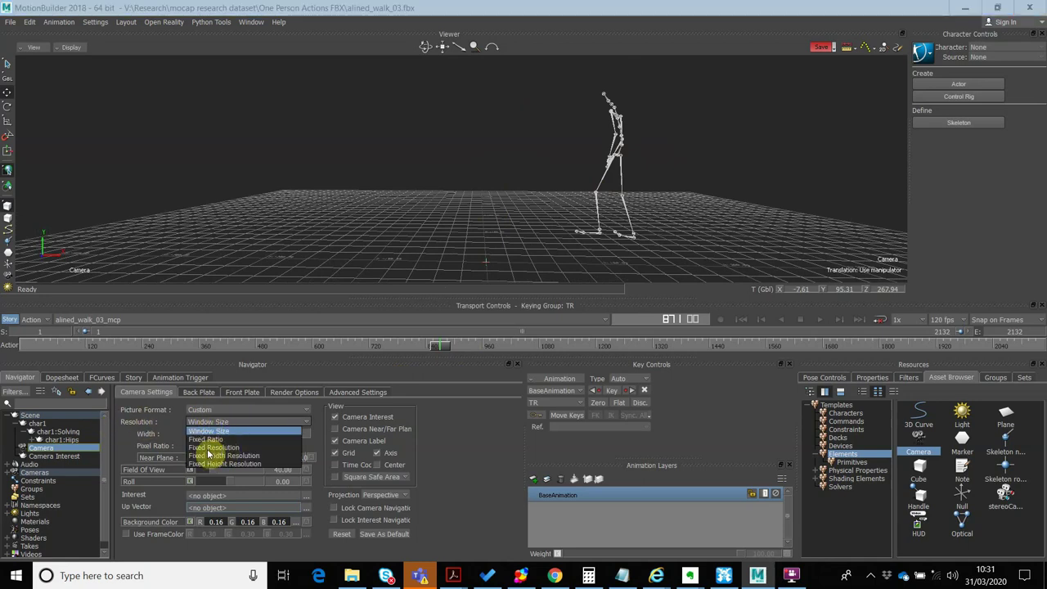
left_click(217, 447)
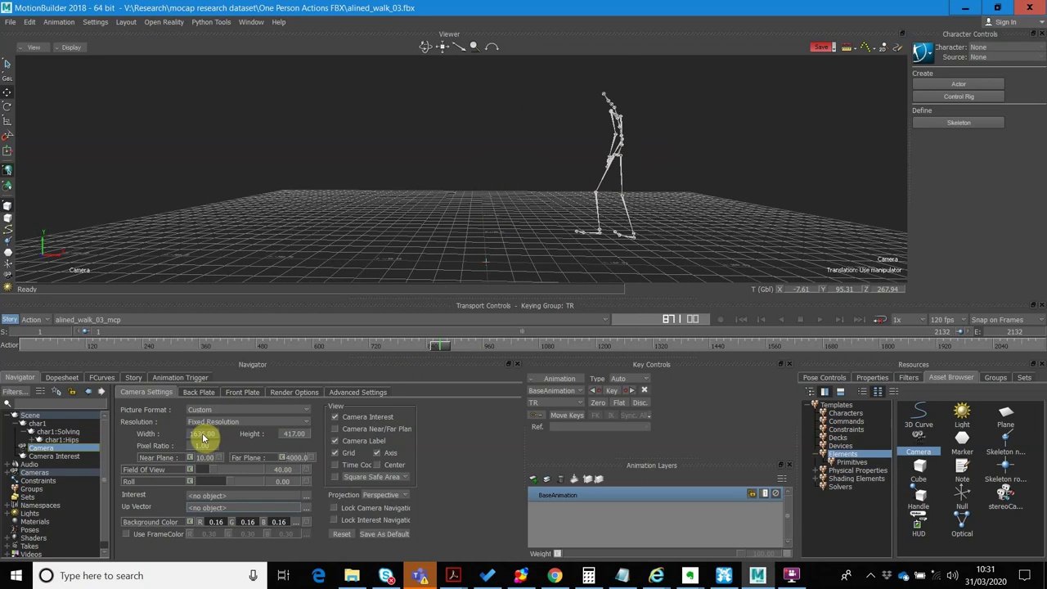
double_click(200, 436)
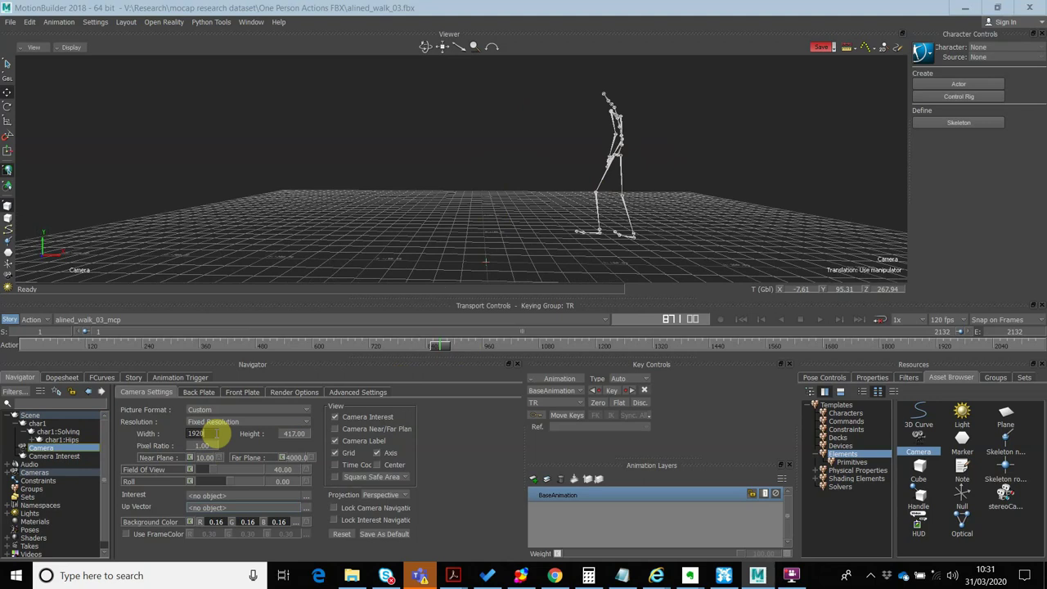
double_click(293, 434)
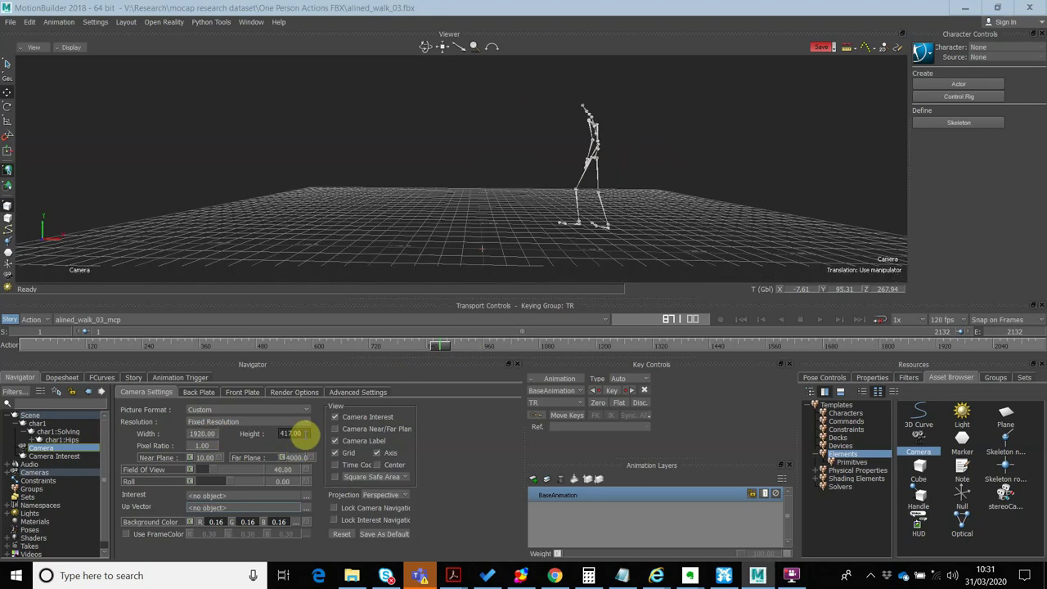
left_click_drag(303, 433, 269, 436)
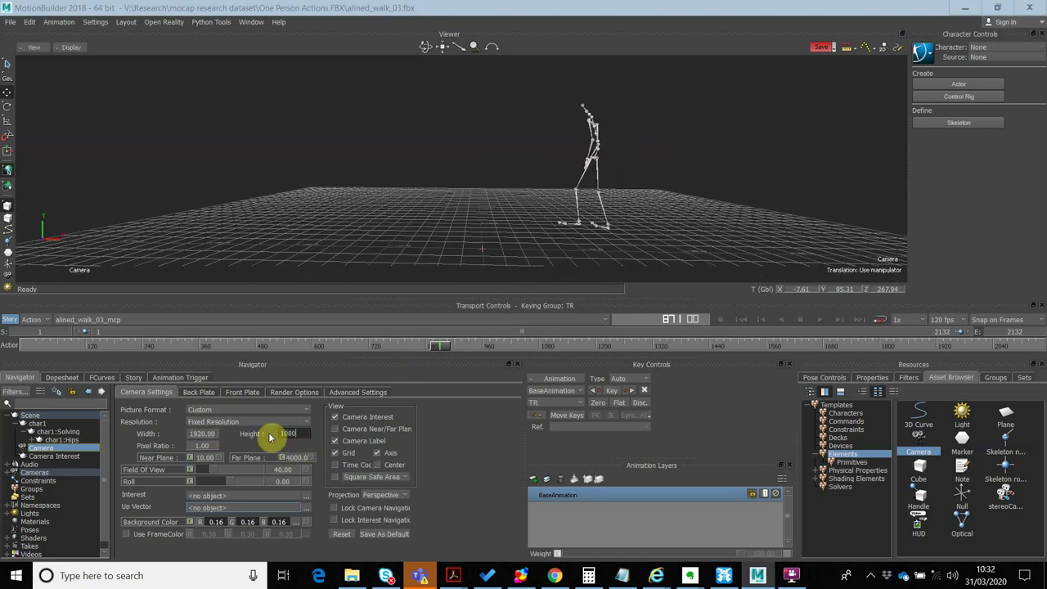
key("Return")
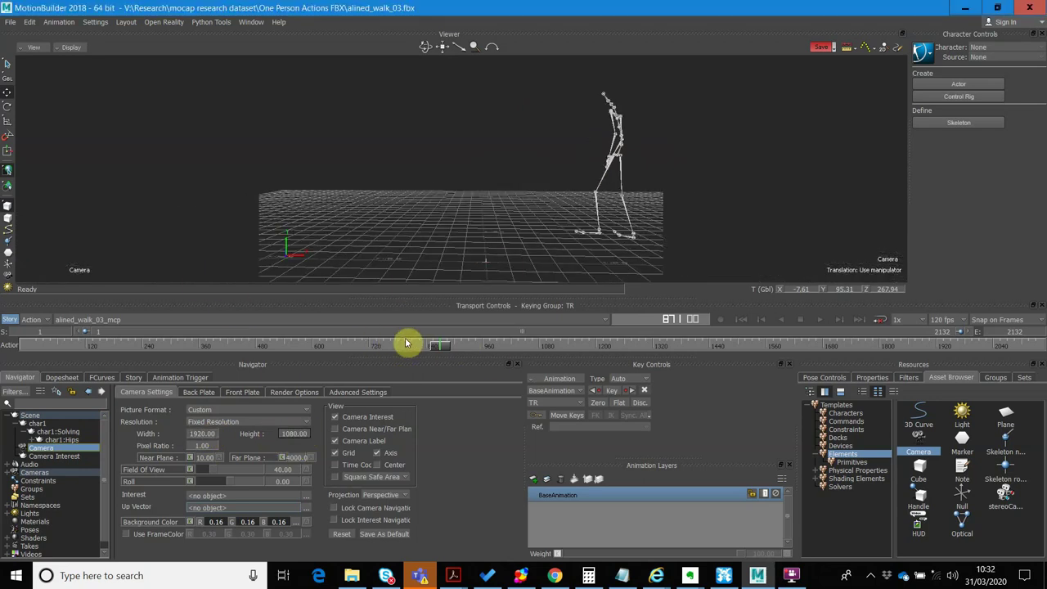
Scrub the walk and orbit the camera back to X -66.30, Y 65.10, Z 524.80
left_click_drag(407, 342, 468, 347)
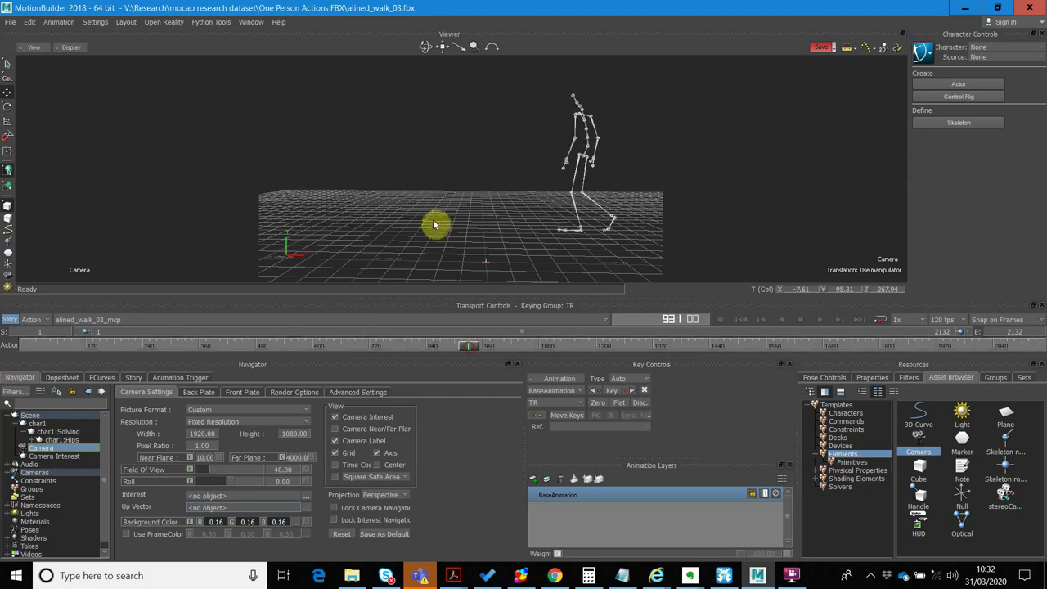
mouse_move(434, 224)
left_mouse_down()
mouse_move(450, 236)
mouse_move(402, 185)
mouse_move(442, 218)
left_mouse_up()
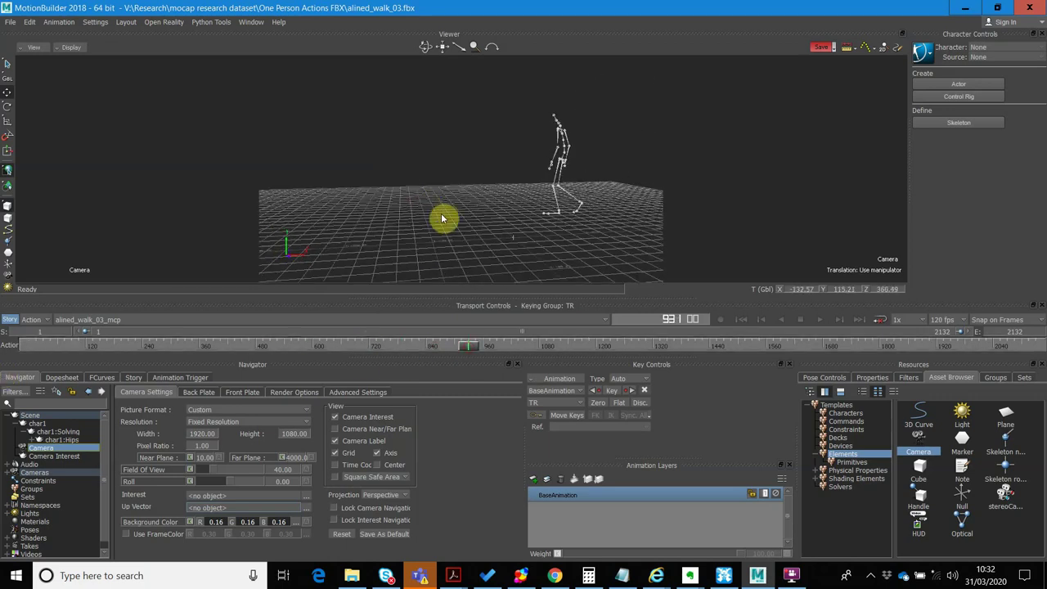
left_click_drag(460, 350, 8, 372)
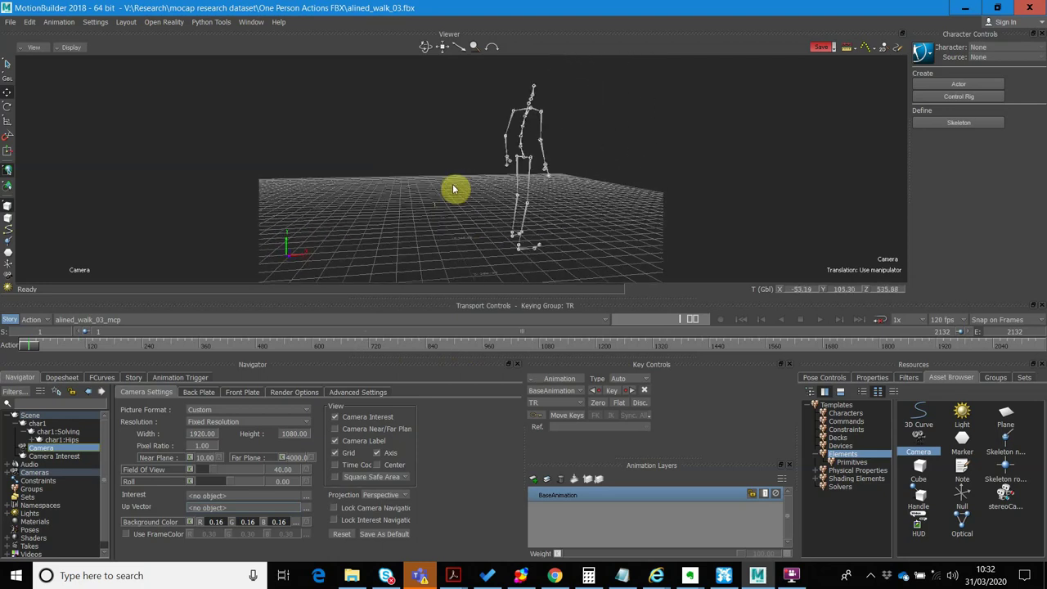
left_click_drag(458, 196, 465, 196)
left_click_drag(32, 344, 1046, 299)
left_click_drag(423, 355, 444, 358)
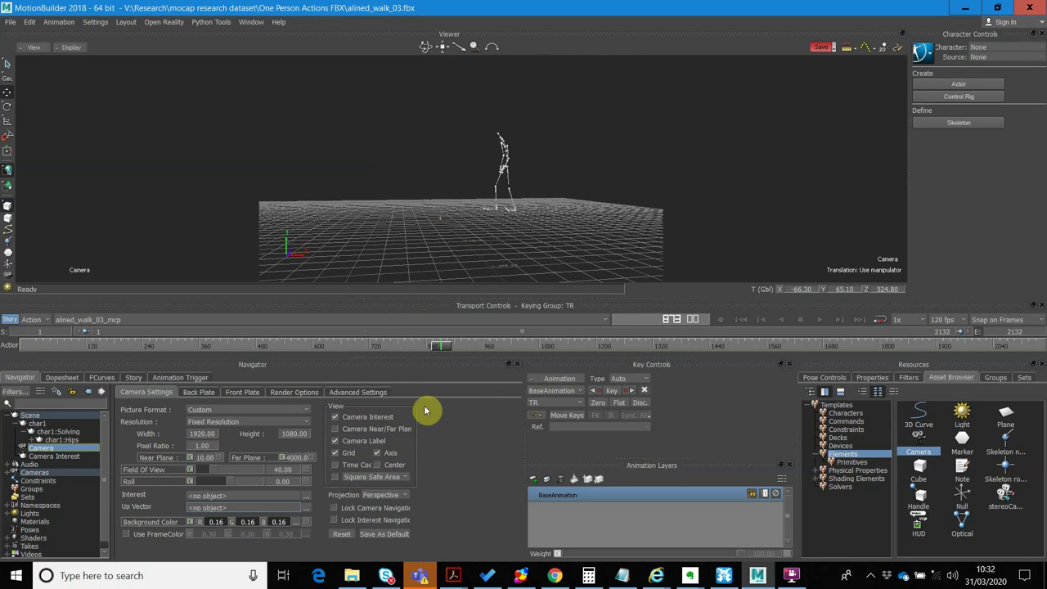
Turn on Camera Label and toggle the Axis display, leaving the floor grid visible
left_click(333, 456)
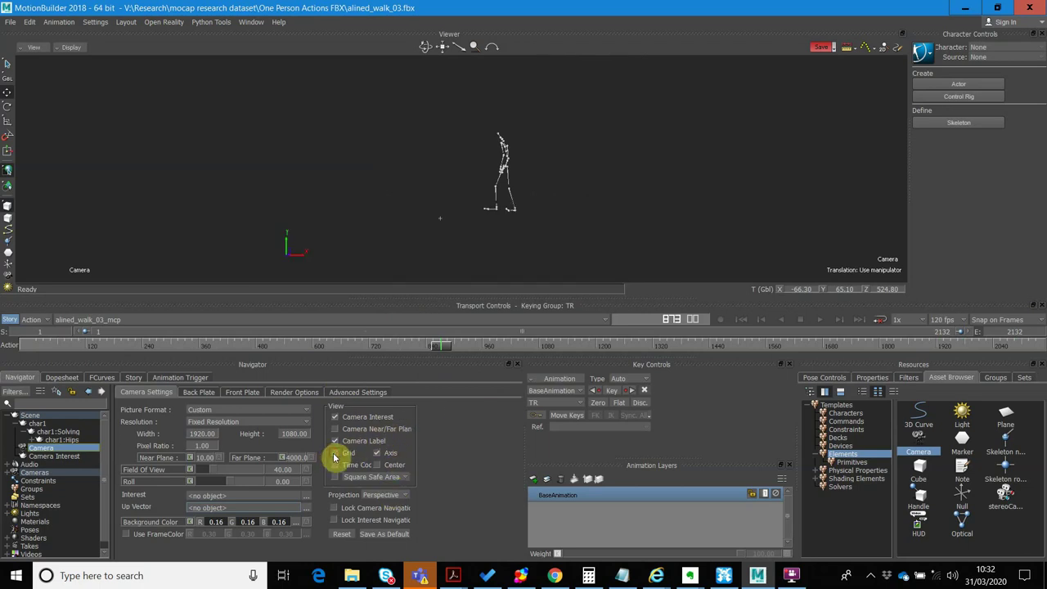
left_click(334, 457)
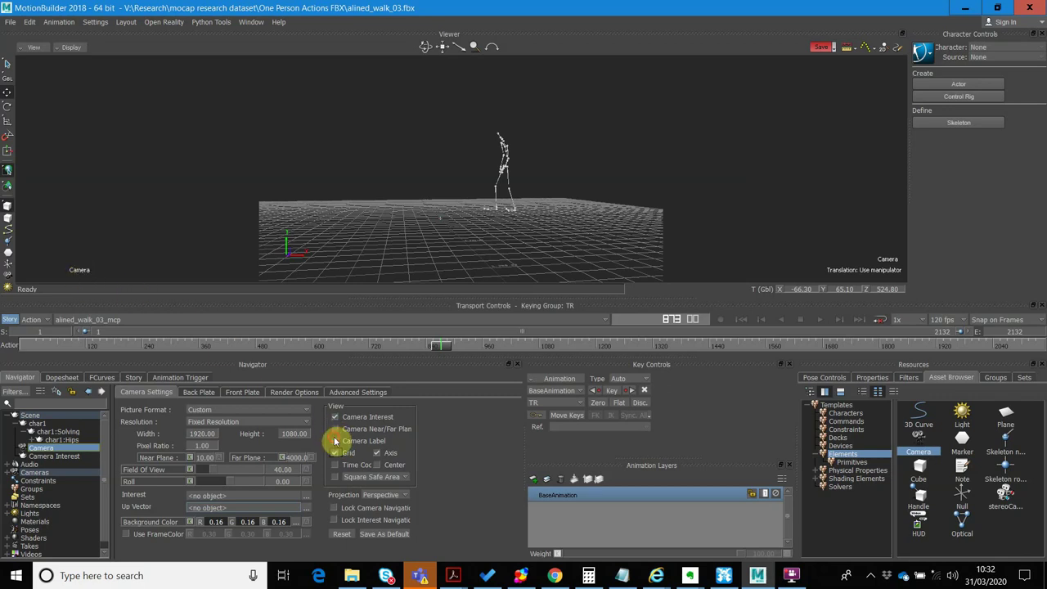
left_click(335, 442)
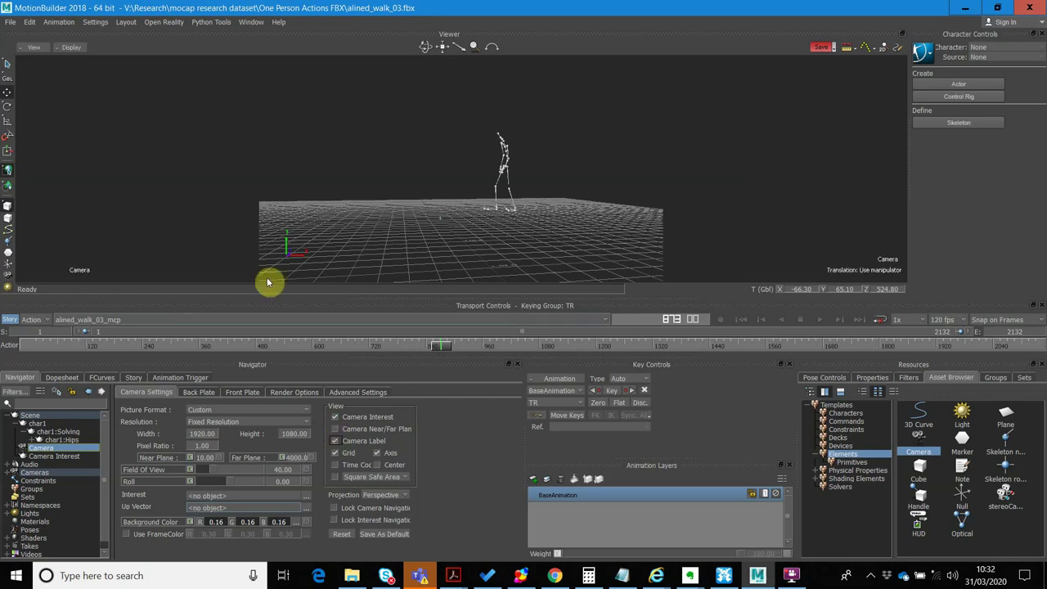
left_click(376, 454)
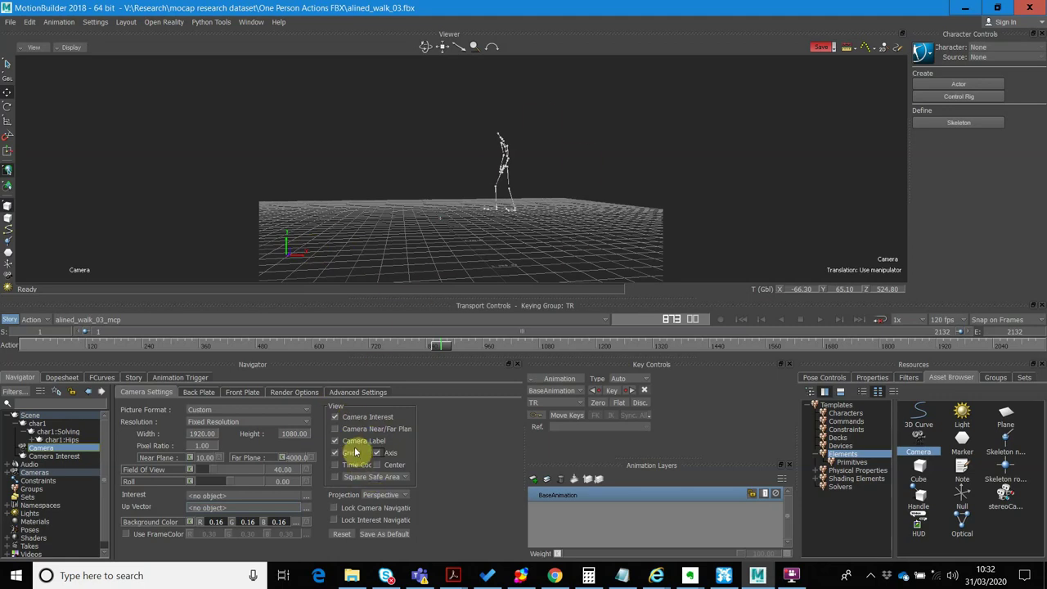
Make the camera background dark navy: hue 238, higher saturation, R 0.07, G 0.08, B 0.16
left_click(296, 523)
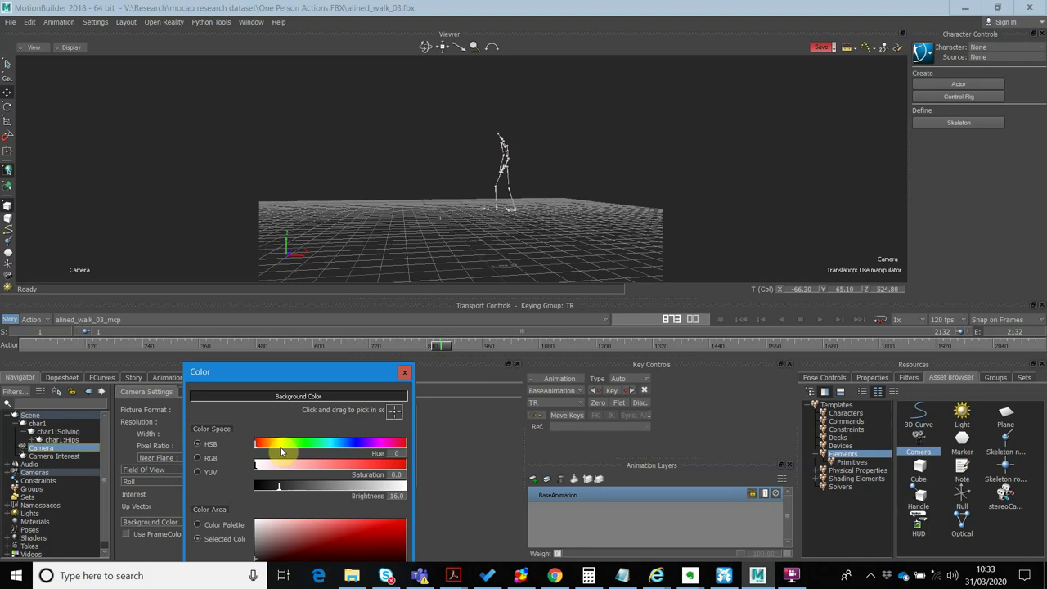
left_click_drag(280, 443, 357, 441)
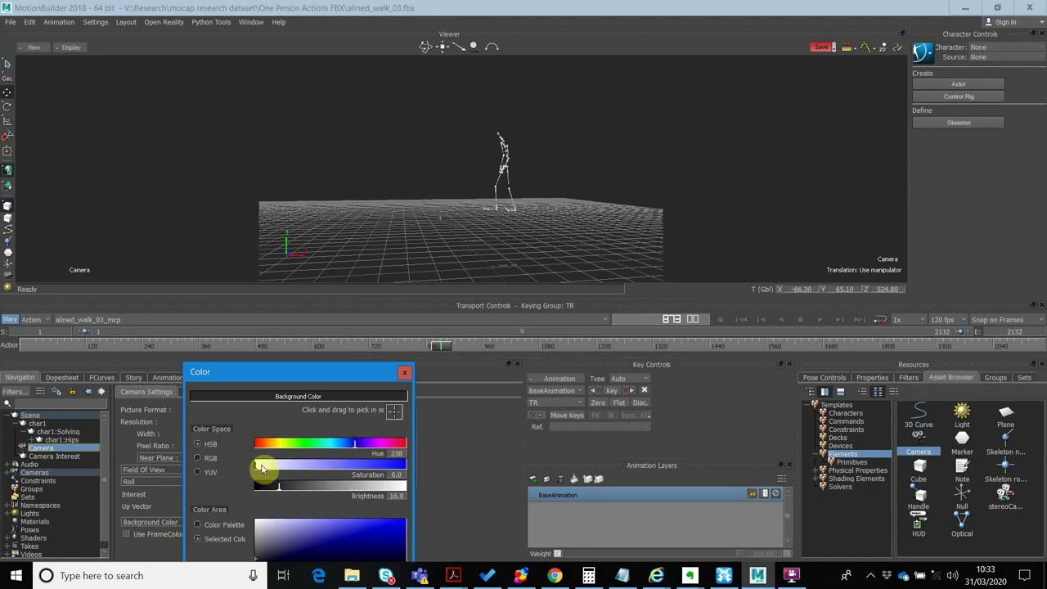
left_click_drag(264, 467, 338, 464)
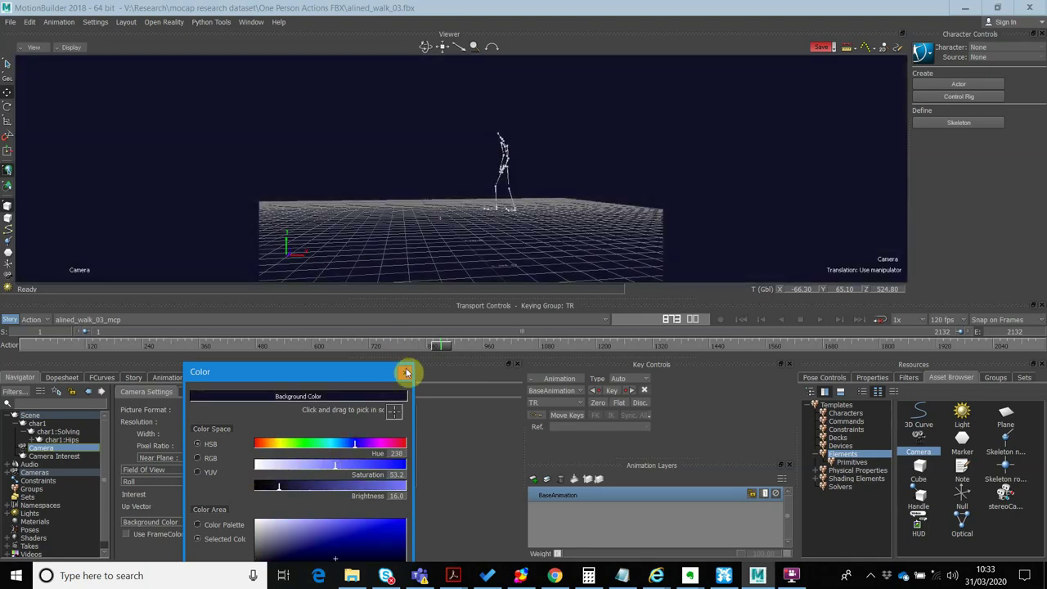
left_click(406, 373)
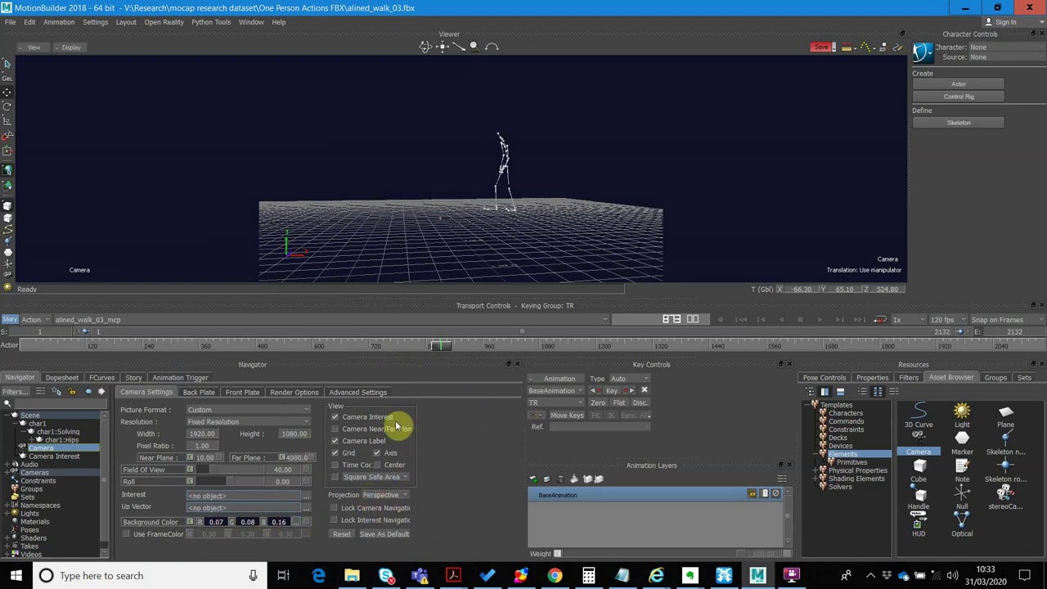
Tick Time Code to show the frame counter, then scrub to frame 1006
left_click(335, 465)
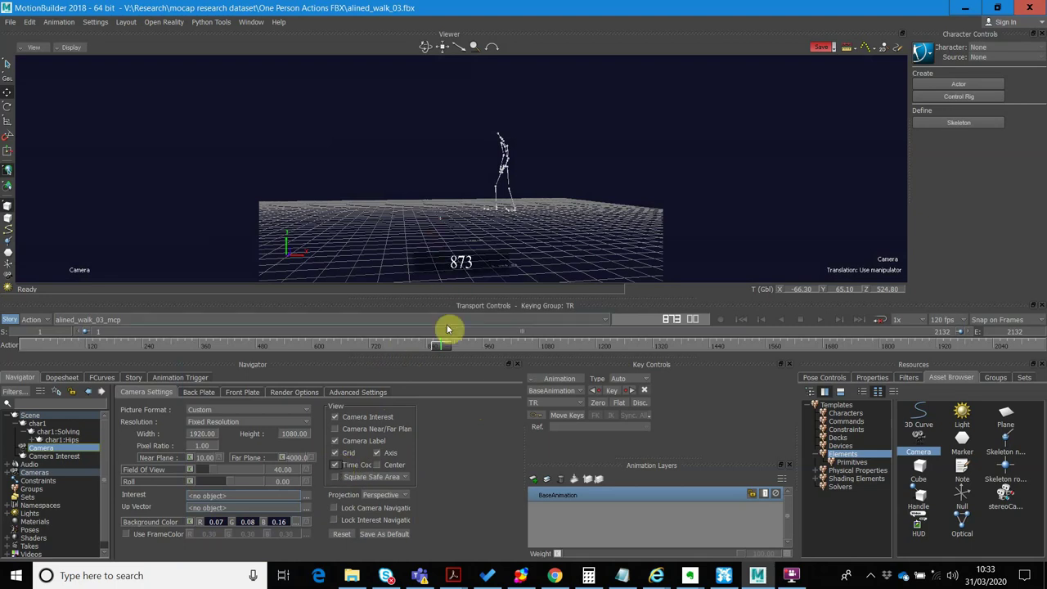
left_click_drag(444, 346, 505, 355)
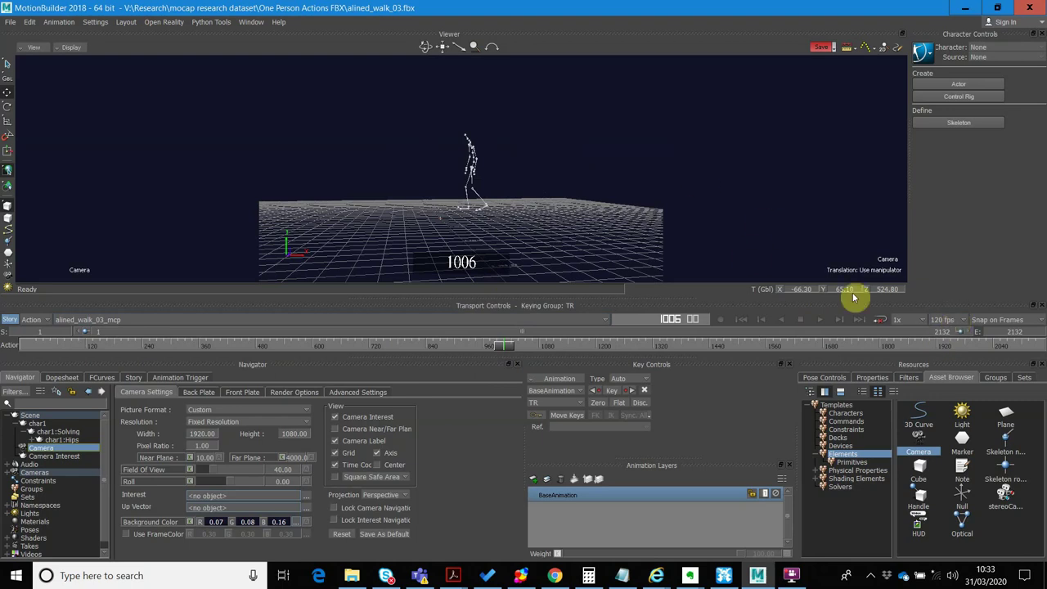
Set the playback rate to 24 fps so the timeline spans 0–426, then scrub to frame 262
left_click(949, 320)
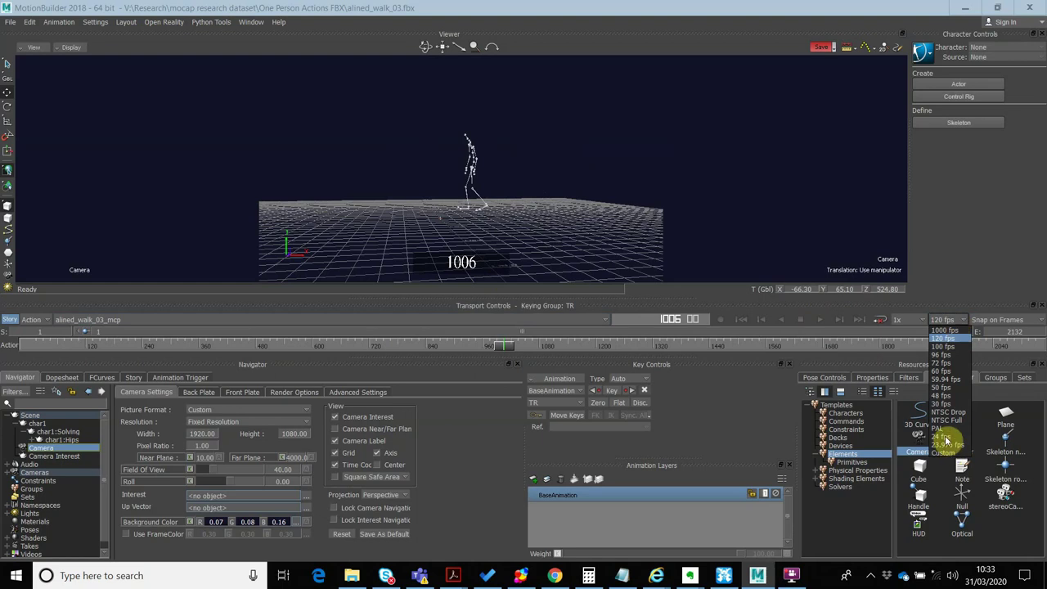
left_click(945, 439)
left_click(945, 319)
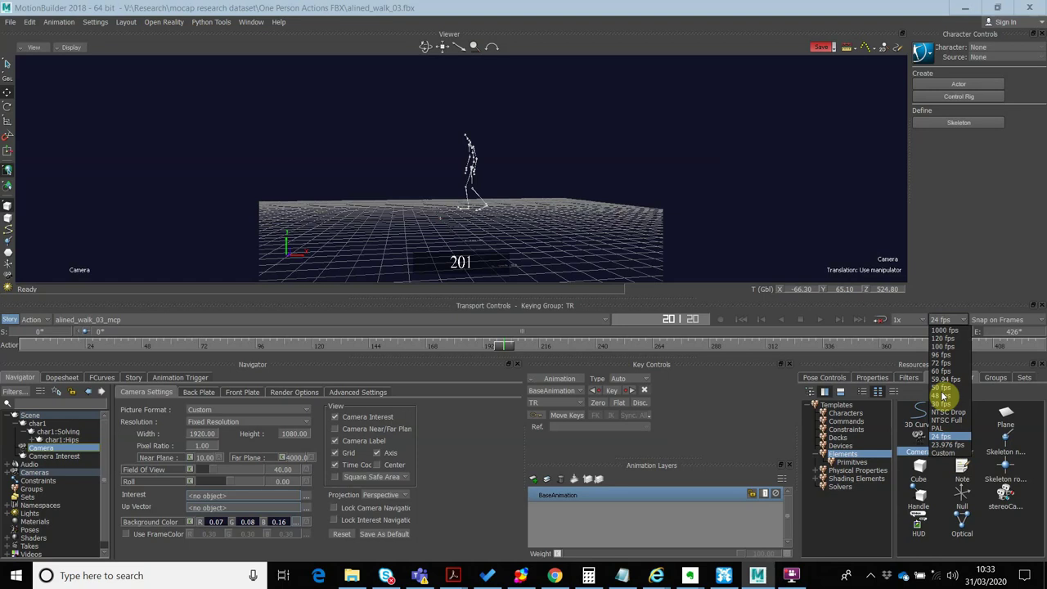
left_click(943, 339)
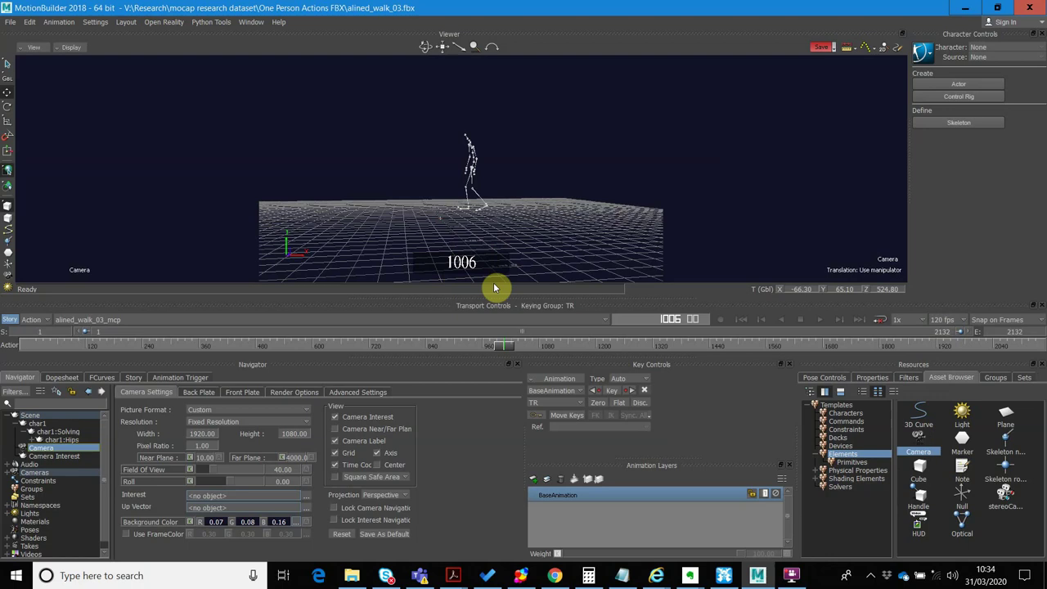
left_click(943, 319)
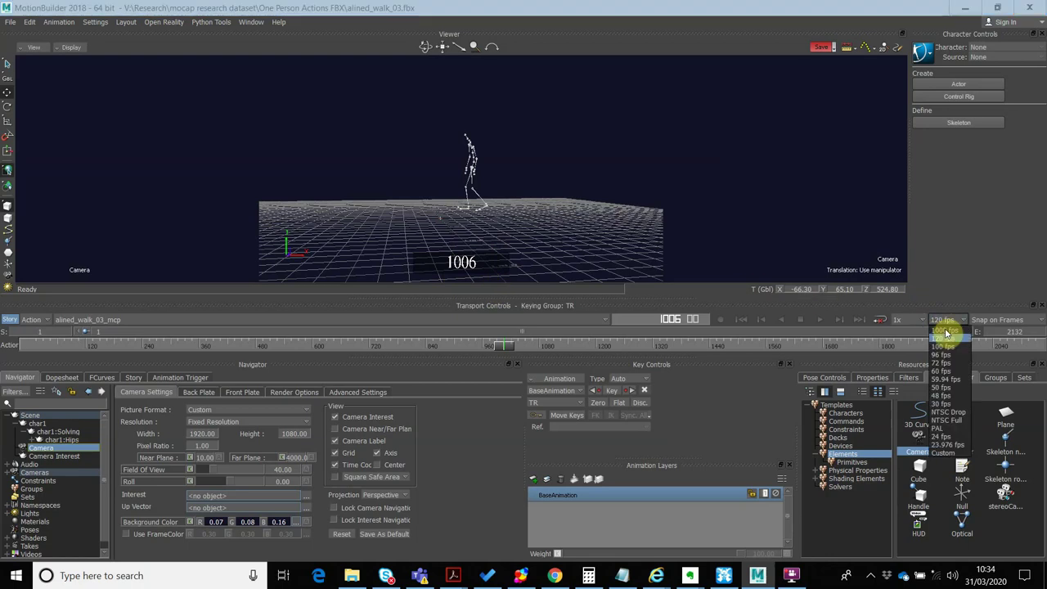
left_click(944, 438)
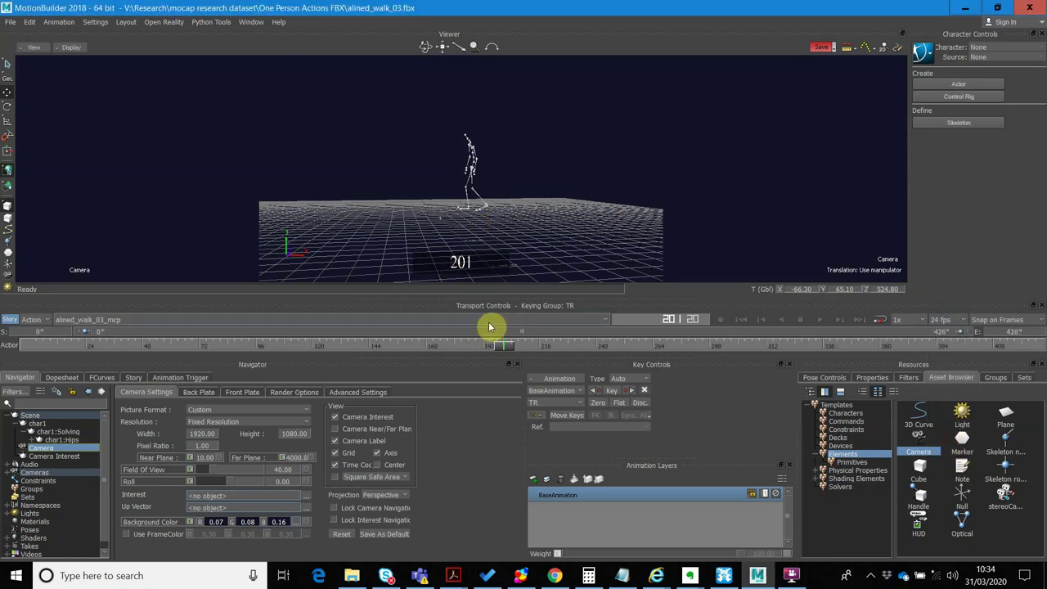
left_click_drag(500, 349, 647, 332)
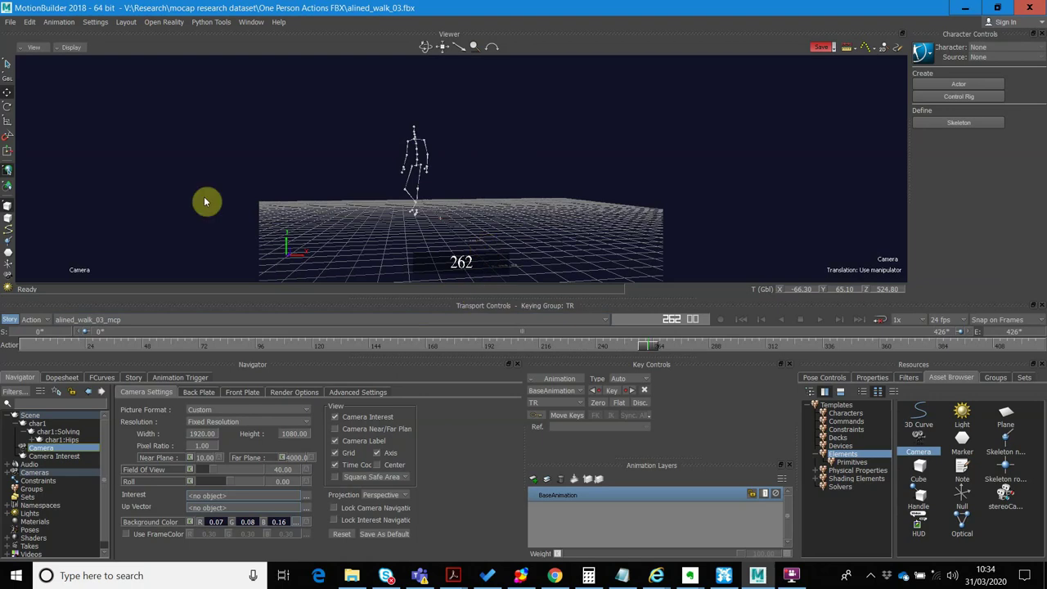
Open File > Render with AVI output to Output.avi, frames 0–426 and Step Time 1
left_click(11, 21)
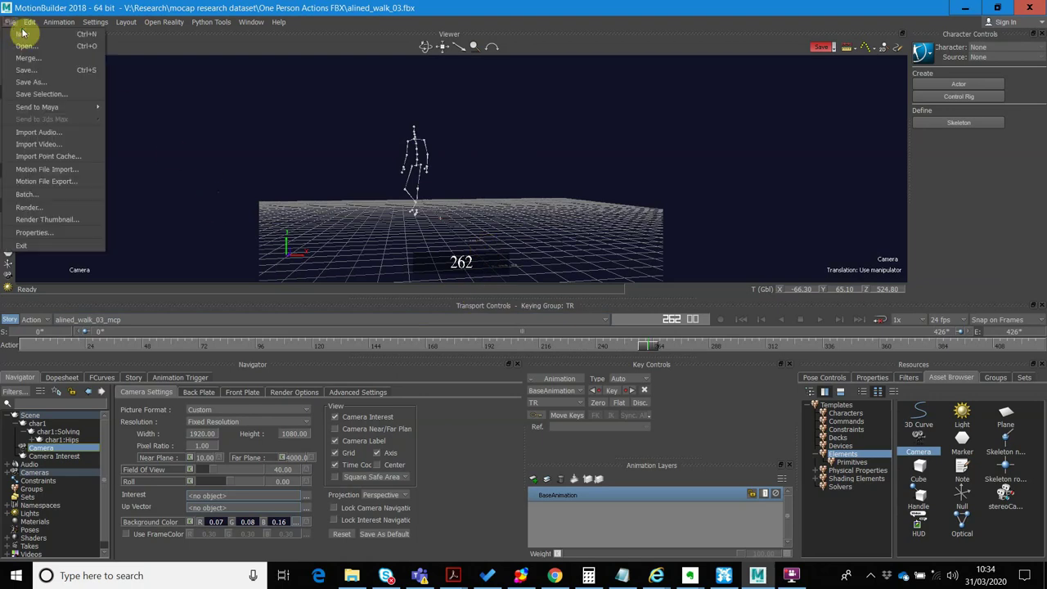
left_click(45, 207)
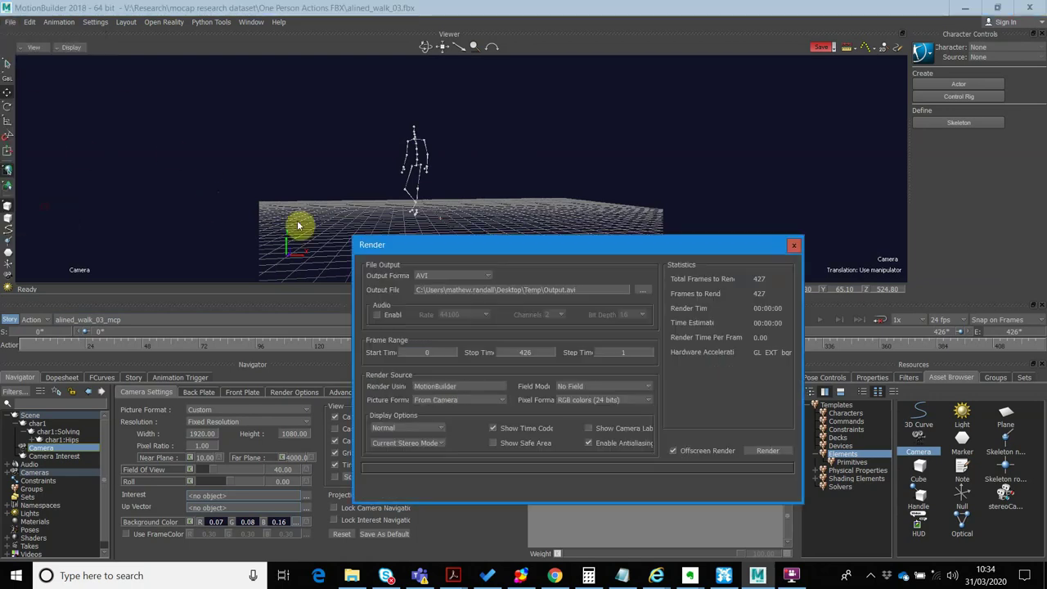
left_click(466, 276)
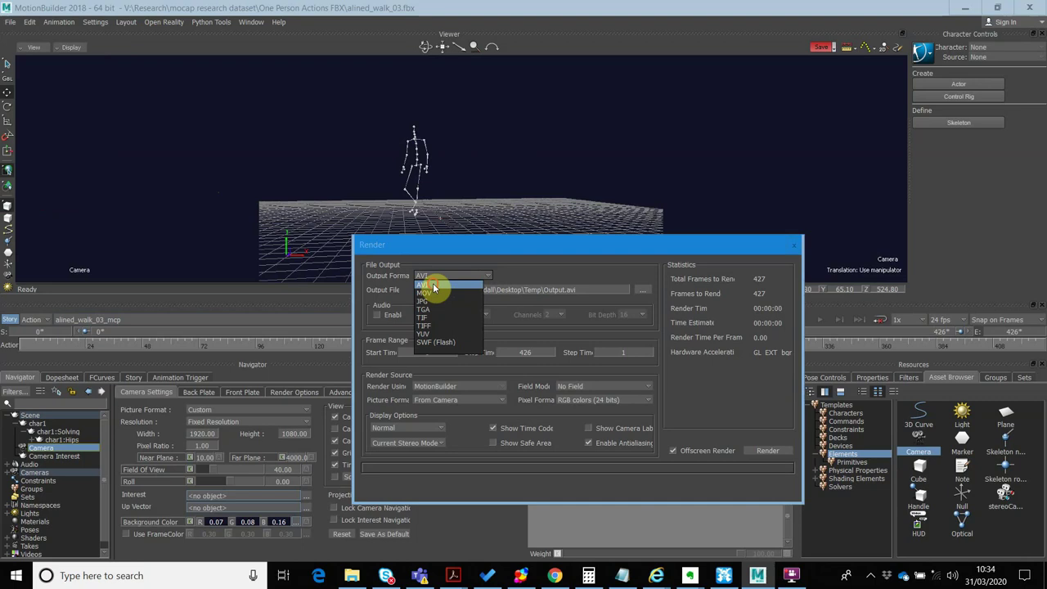
left_click(433, 284)
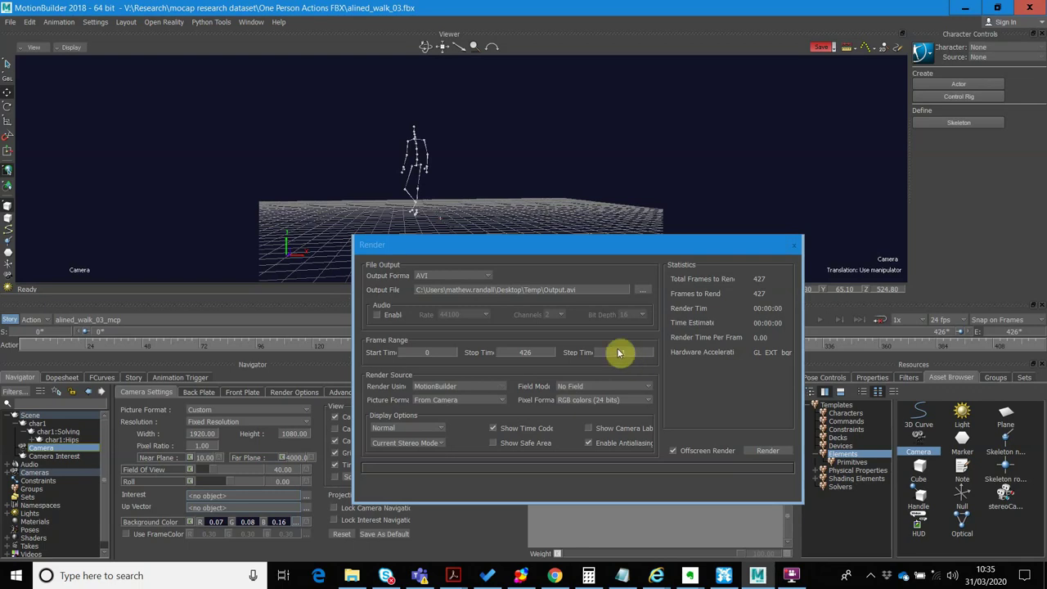
left_click(630, 358)
type("1")
key("Return")
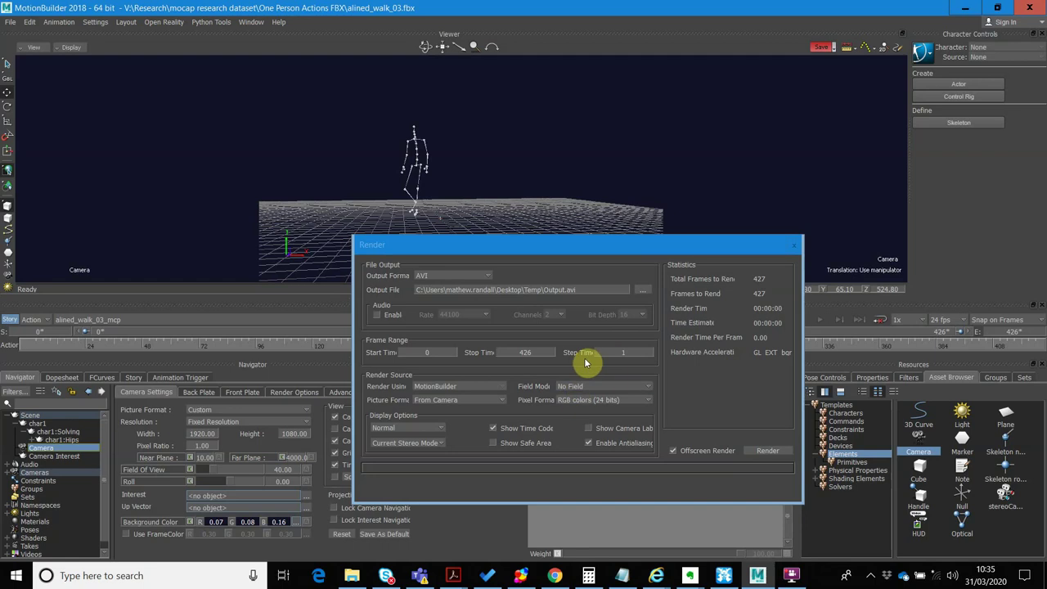
Return the Viewer from Models Only to Normal display, keeping the Render display option Normal
left_click(418, 427)
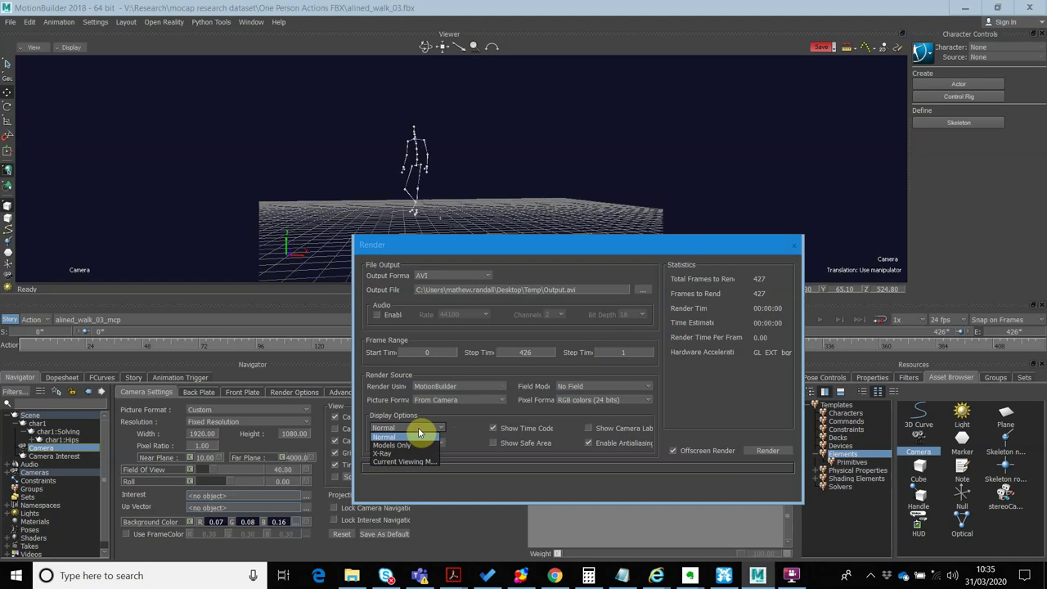
left_click(415, 426)
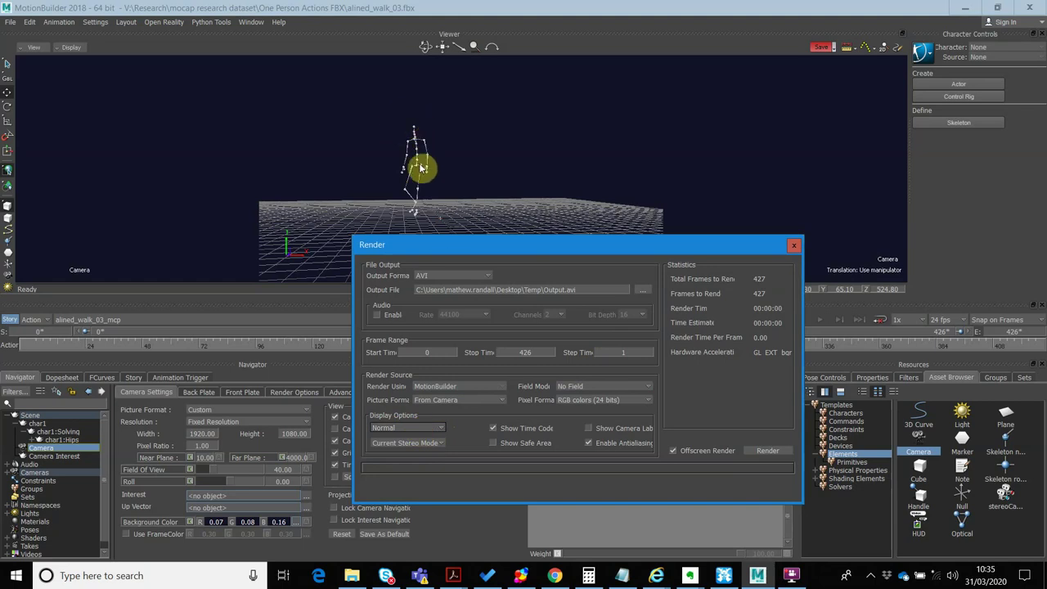
left_click(414, 427)
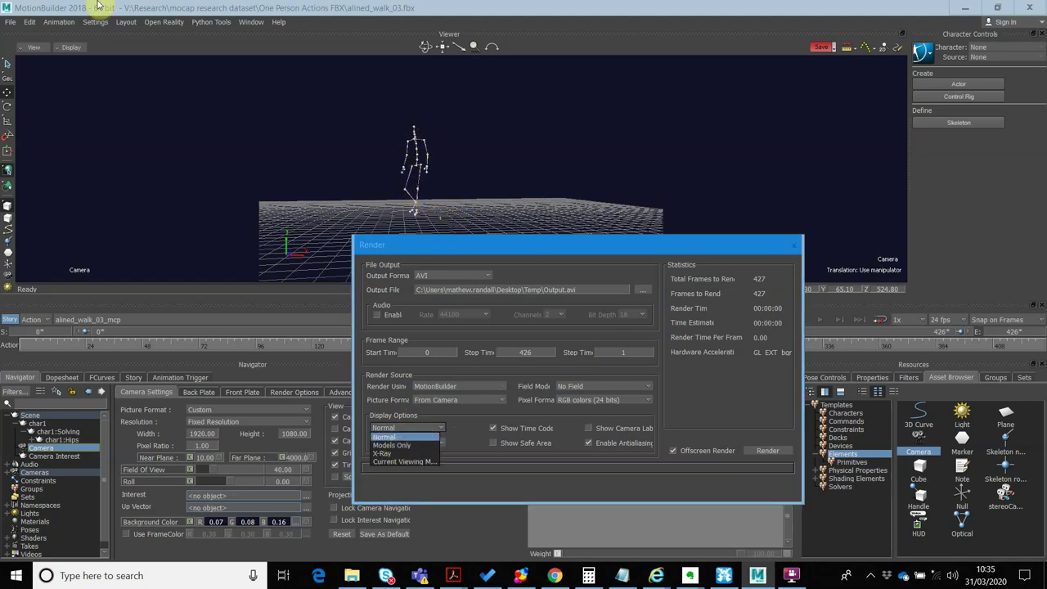
left_click(63, 49)
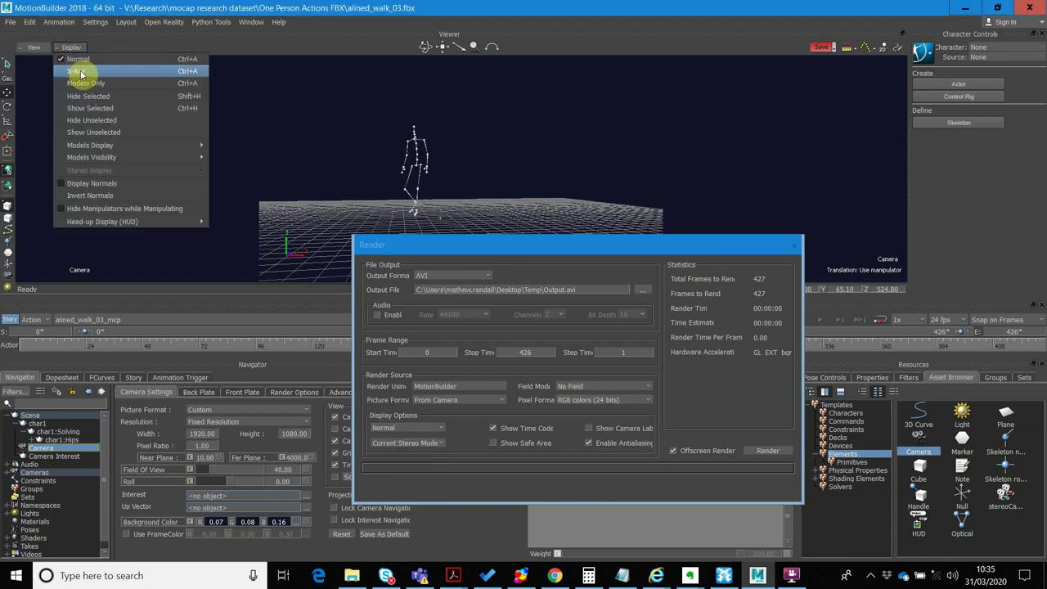
left_click(83, 84)
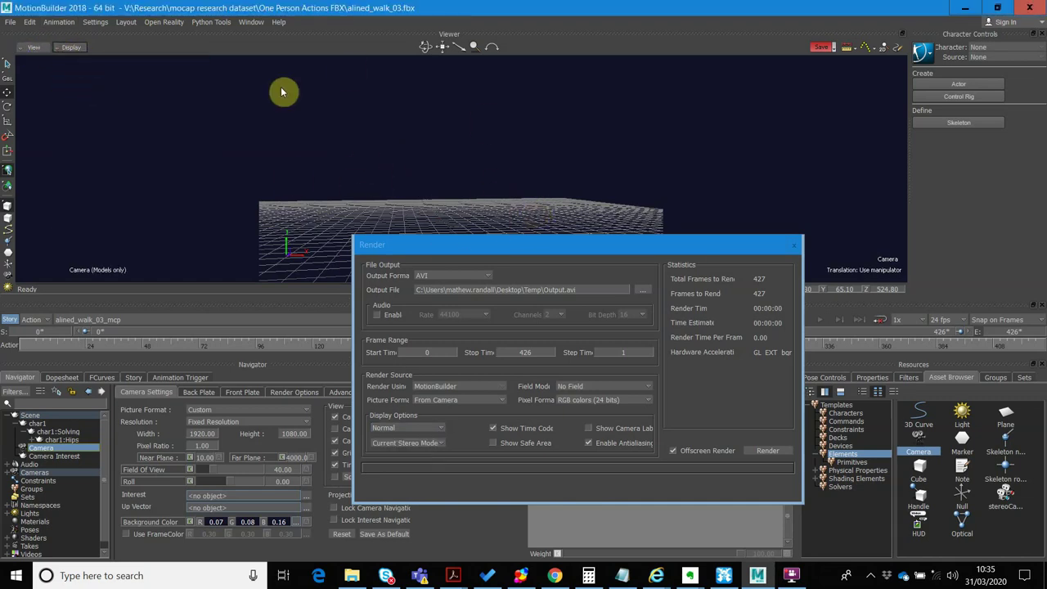
left_click(72, 48)
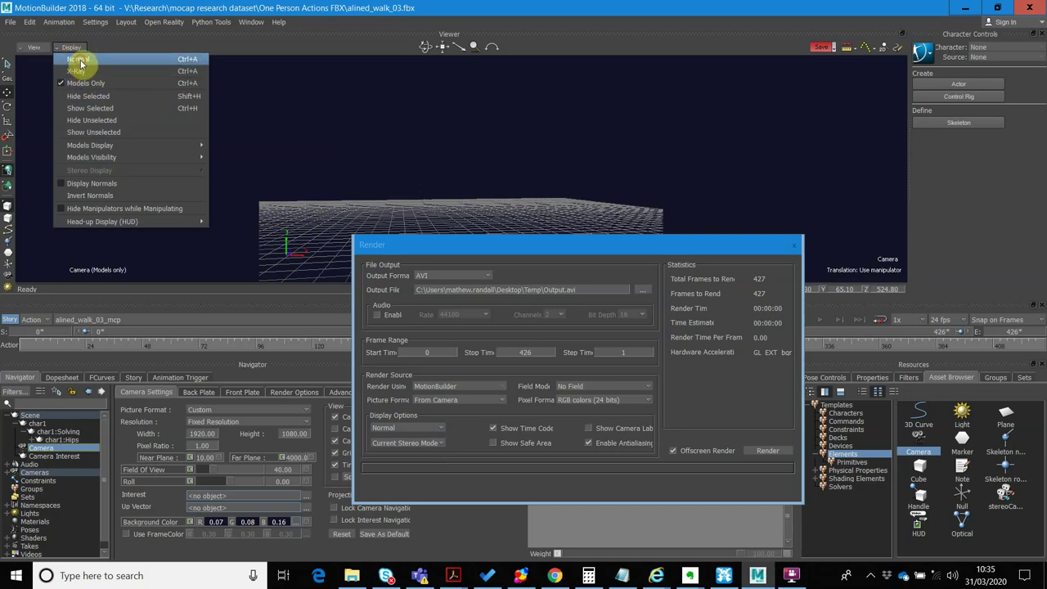
left_click(78, 61)
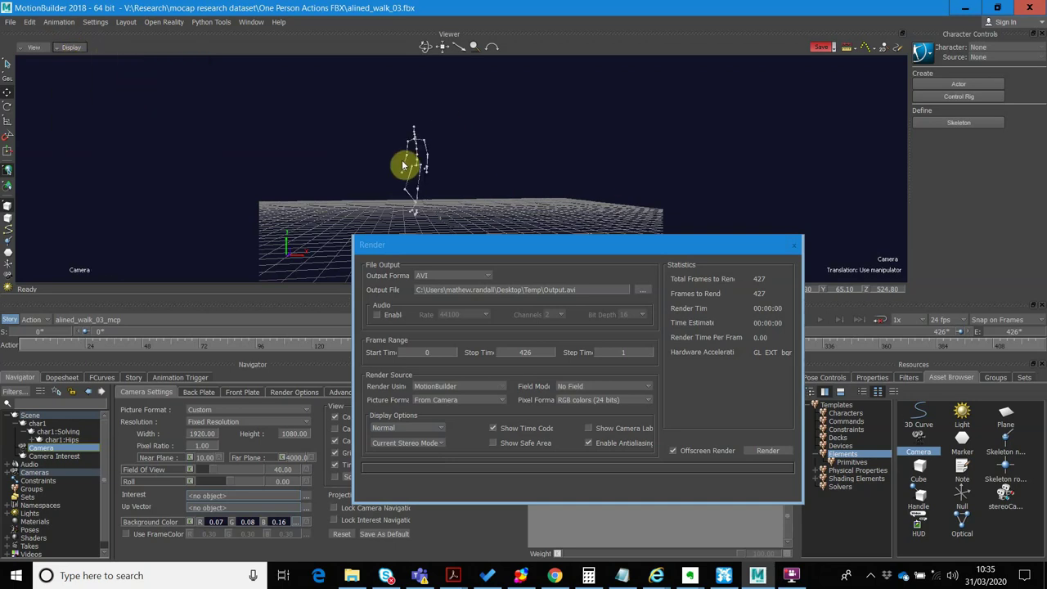
left_click(415, 428)
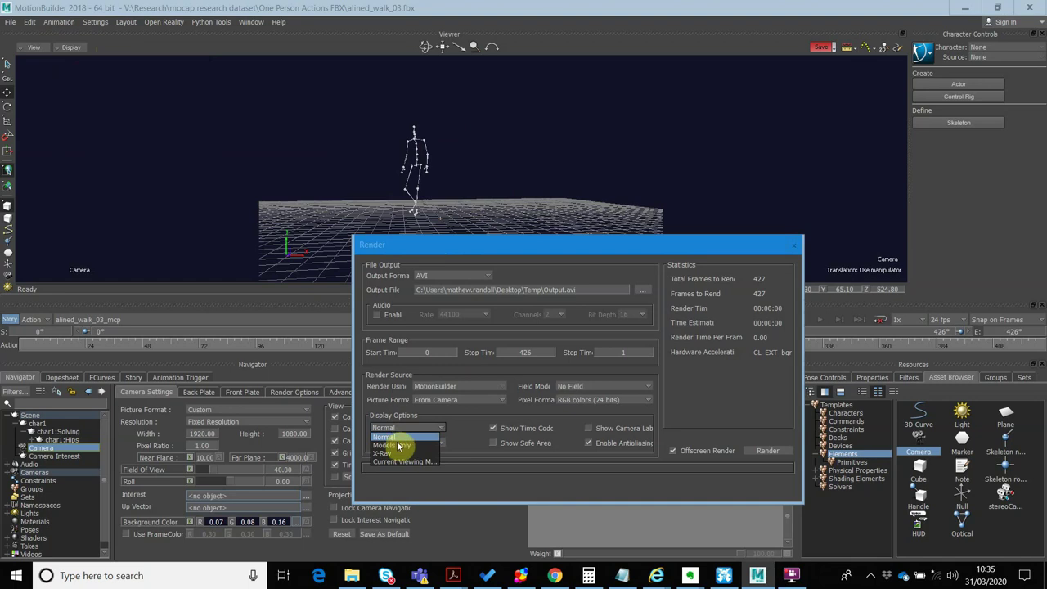
left_click(393, 438)
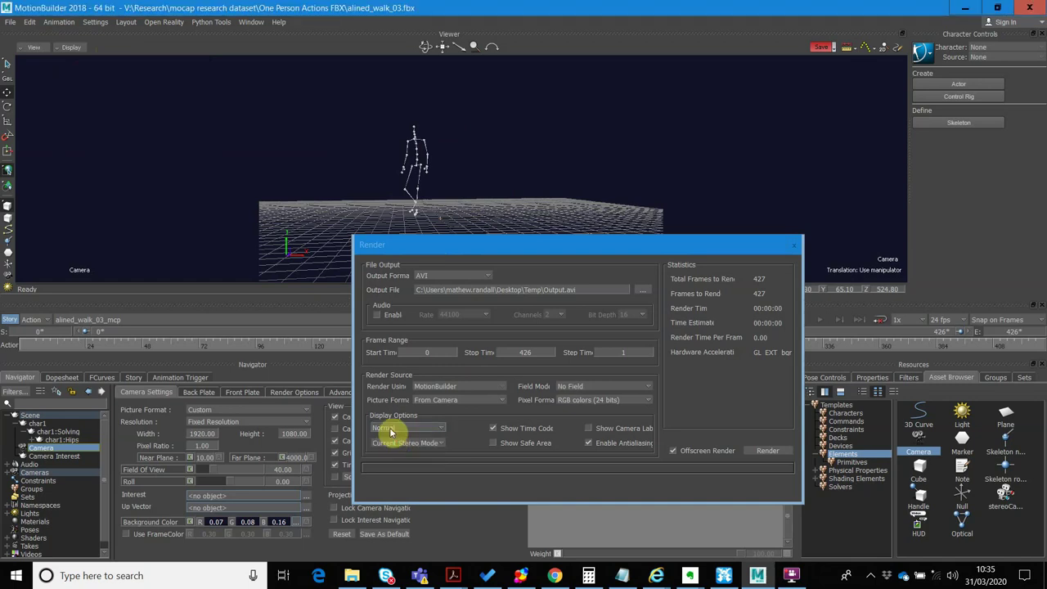
In the Render dialog, turn on Show Time Code and check Offscreen Render
left_click(494, 429)
left_click(495, 428)
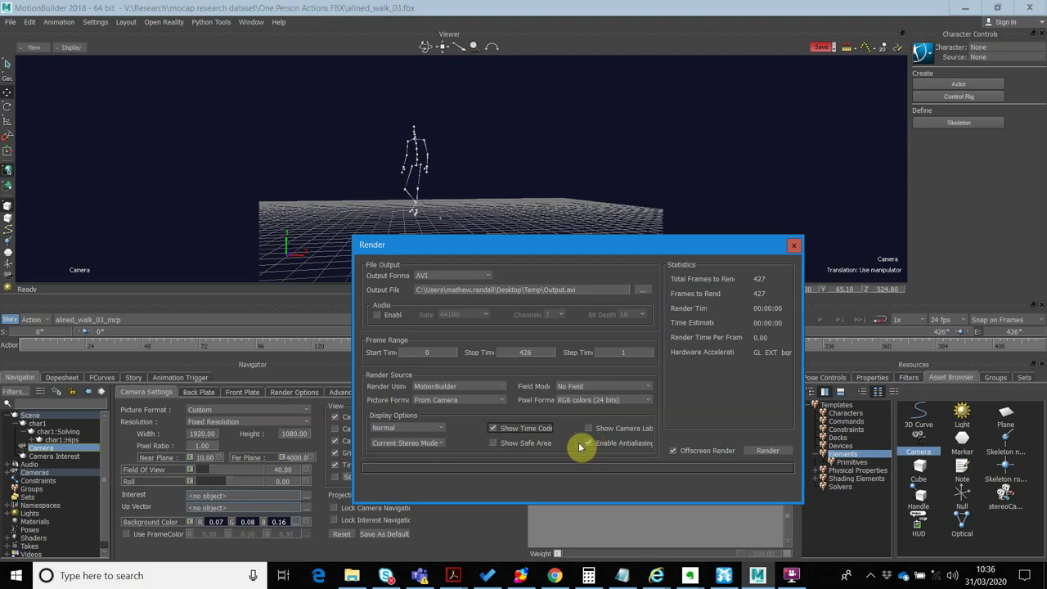
left_click(674, 451)
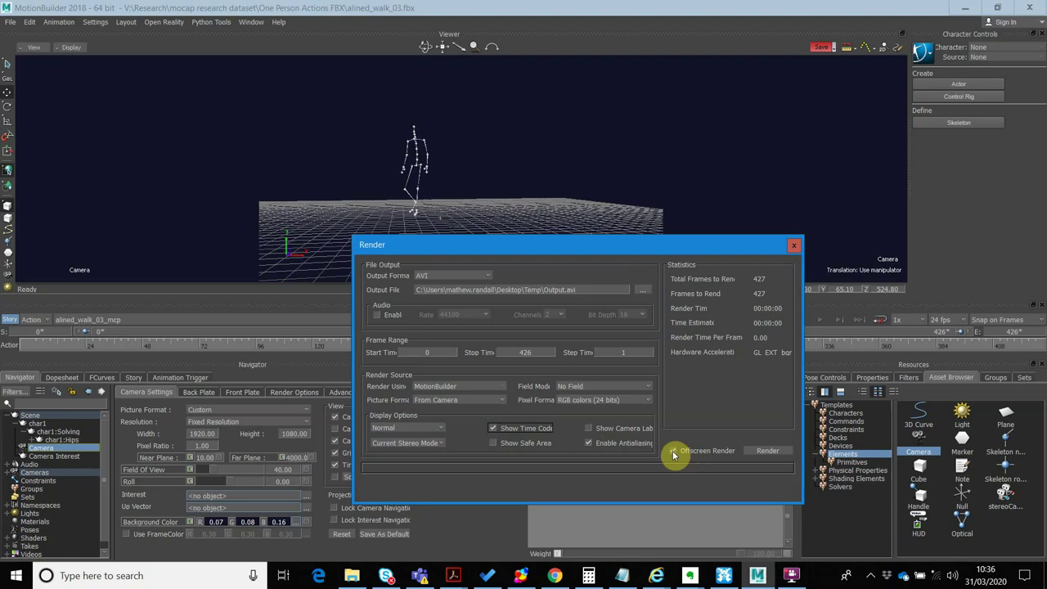
Turn Offscreen Render back off, try rendering, decline the overwrite and keep the output location
left_click(672, 451)
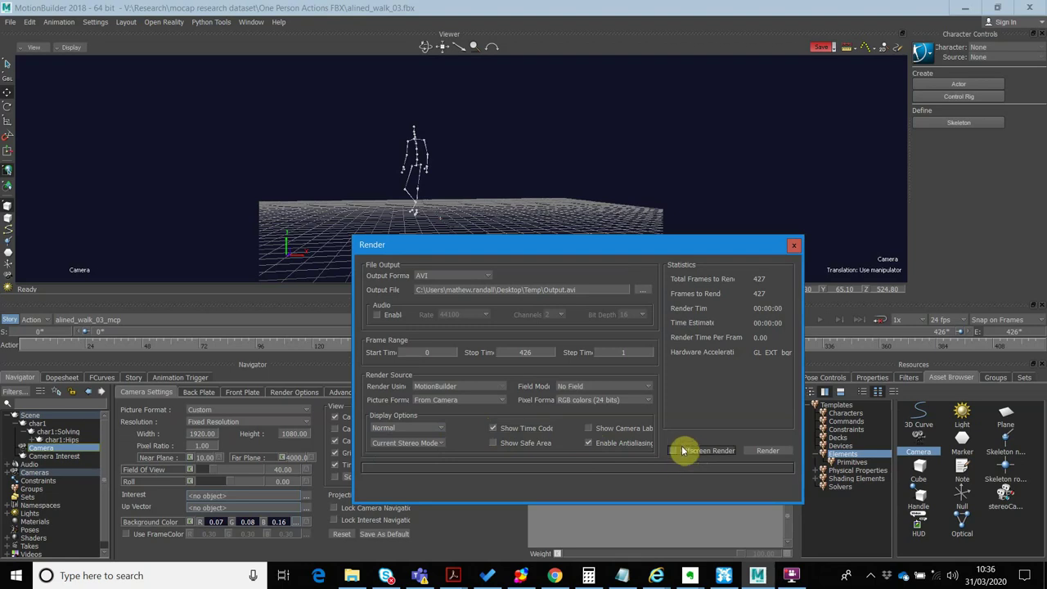
left_click(770, 452)
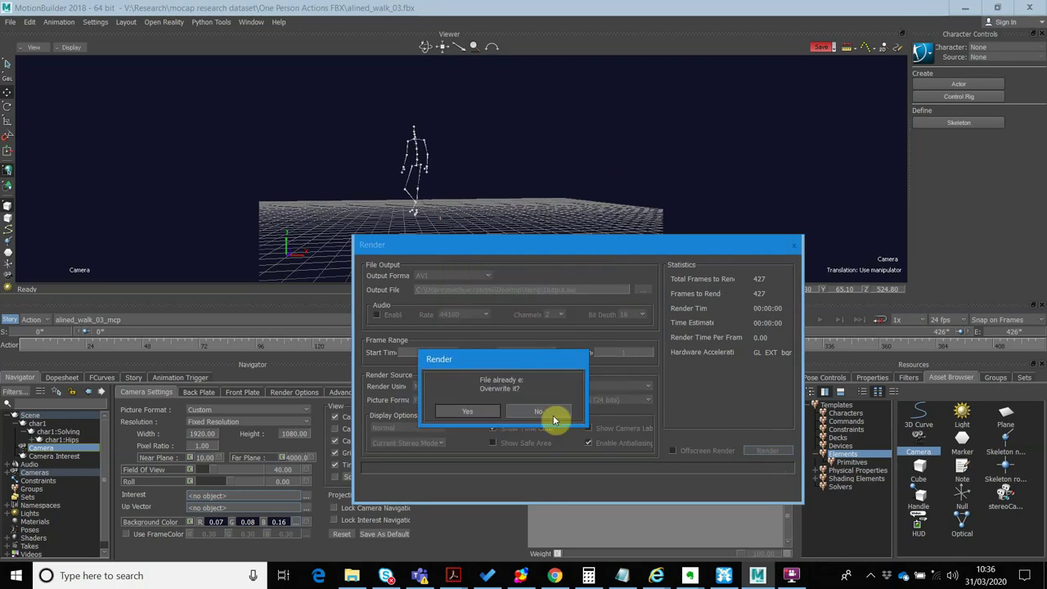
left_click(548, 411)
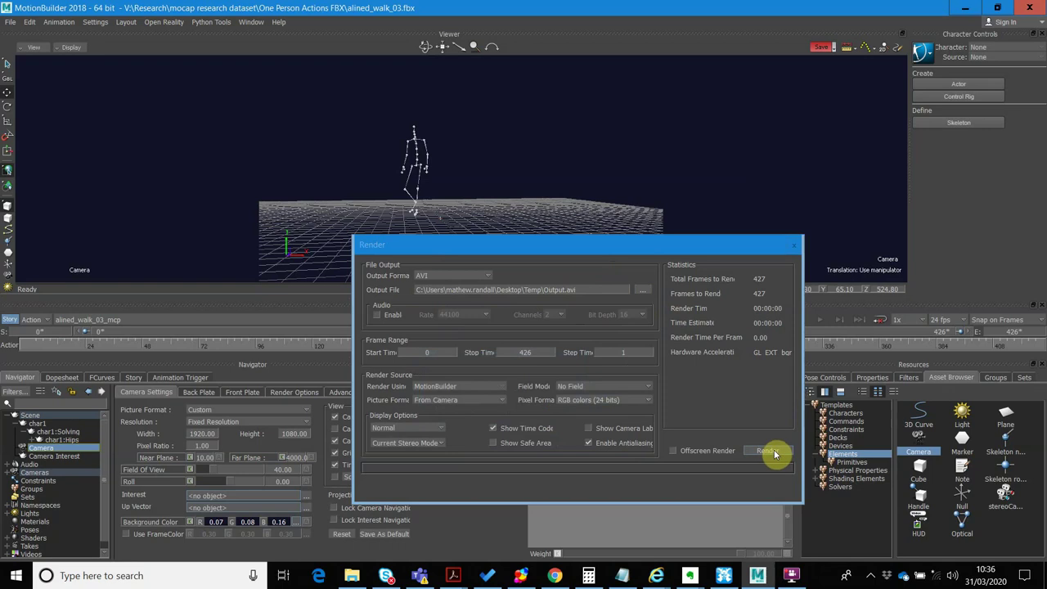
left_click(643, 290)
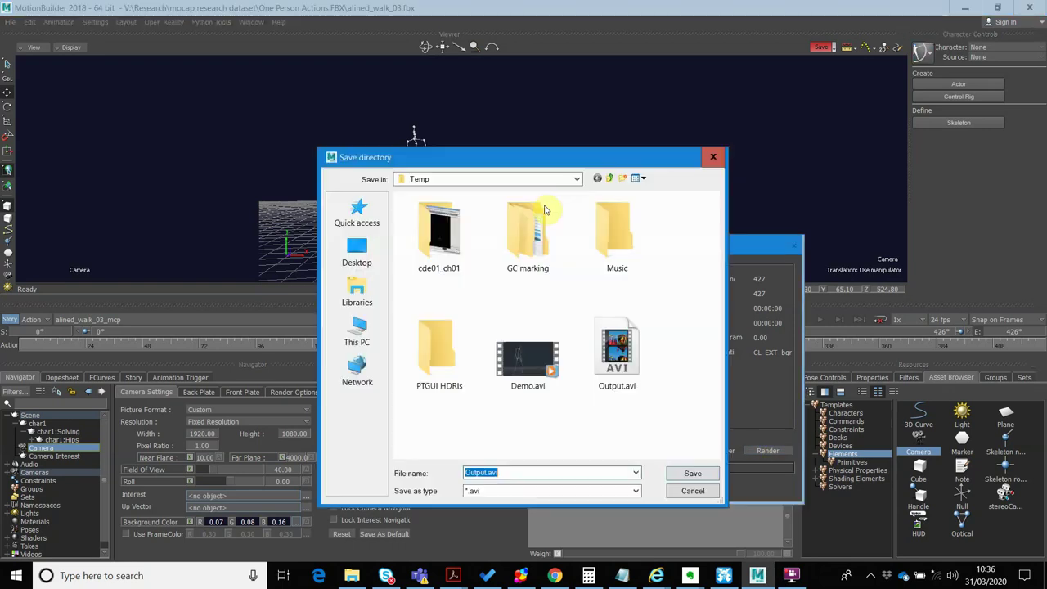
left_click(712, 157)
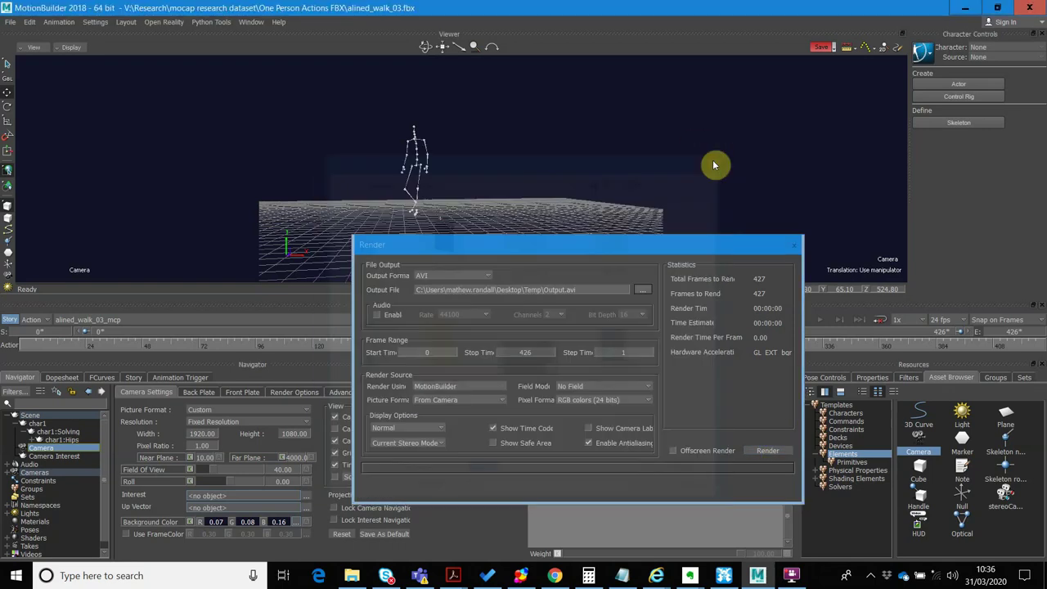
Render again, overwriting Output.avi, with Full Frames (Uncompressed) video compression
left_click(769, 450)
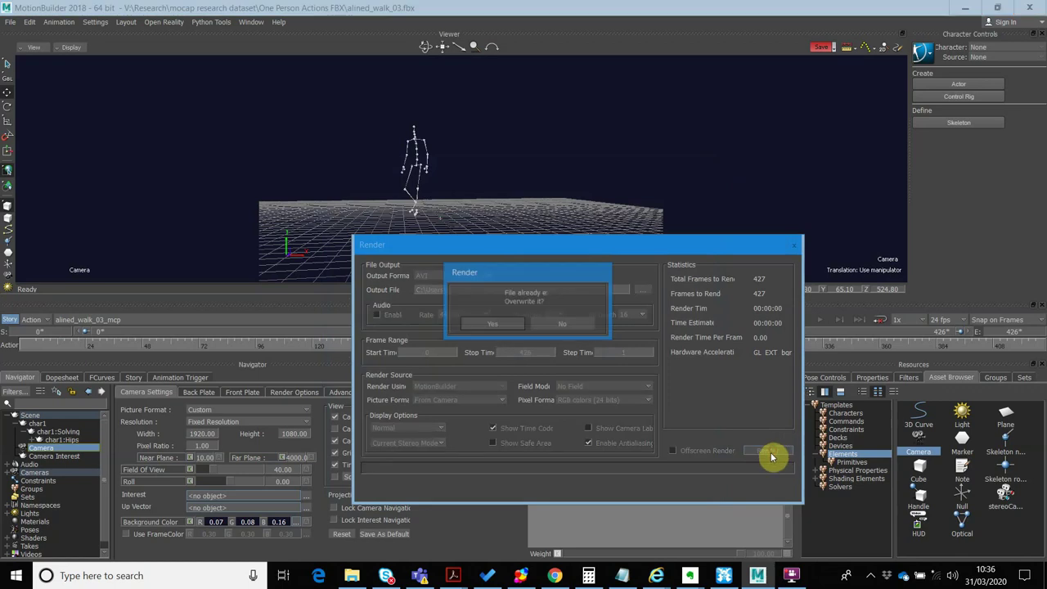
left_click(494, 324)
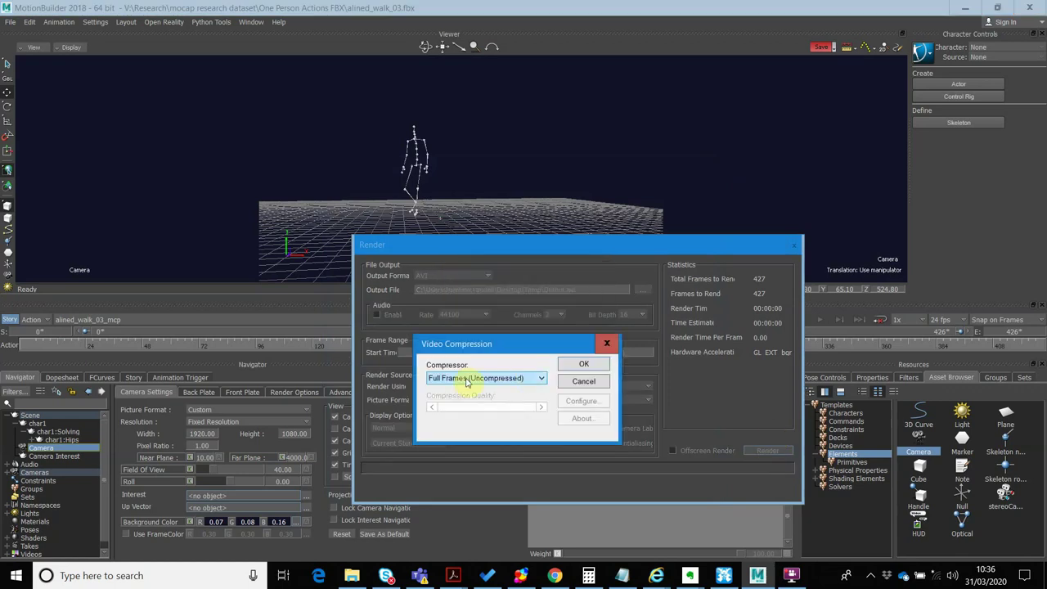
left_click(596, 366)
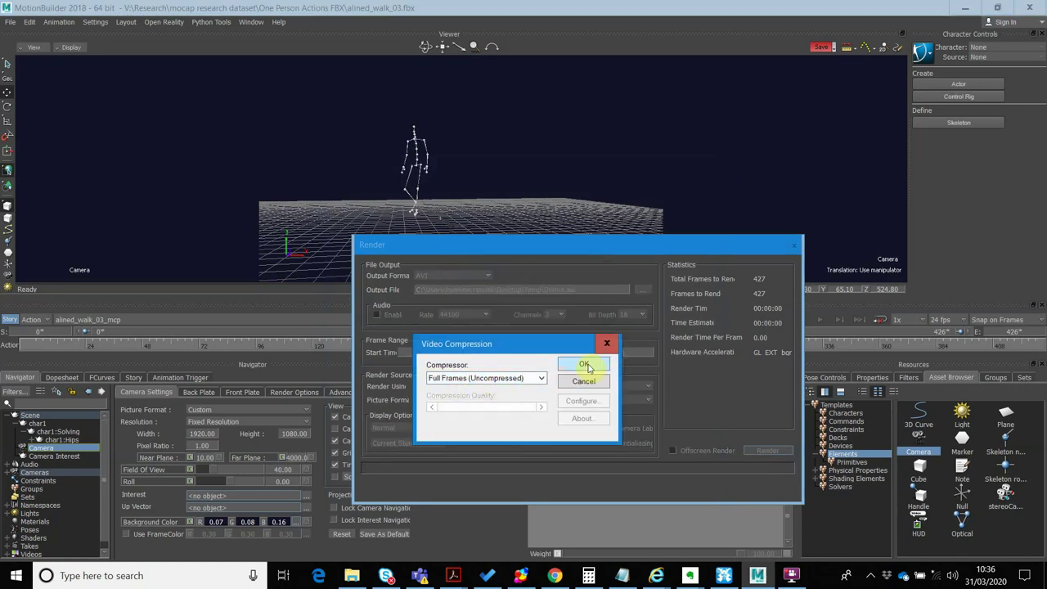
left_click(533, 380)
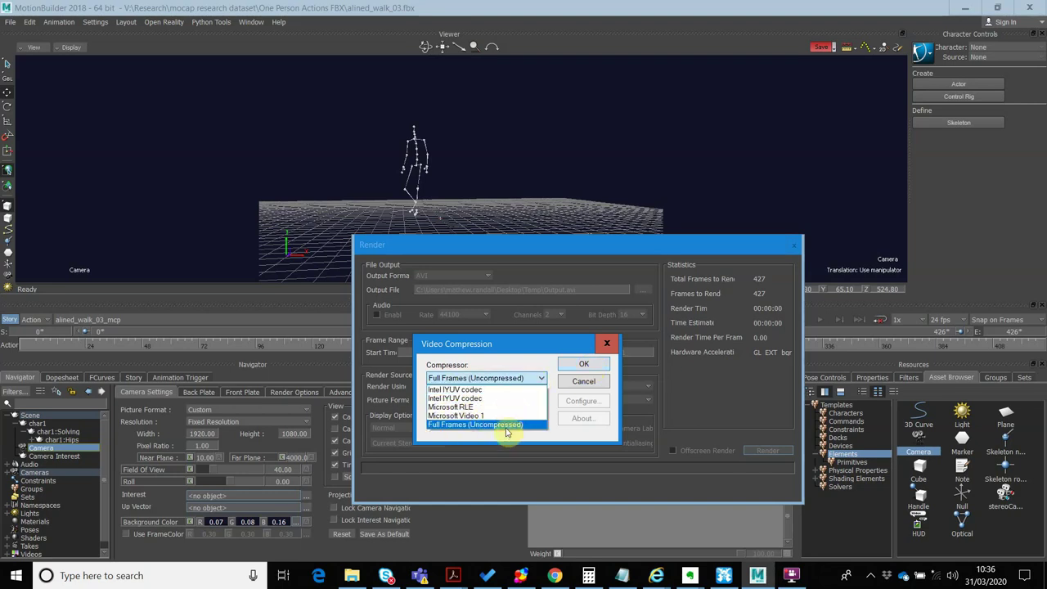
left_click(506, 426)
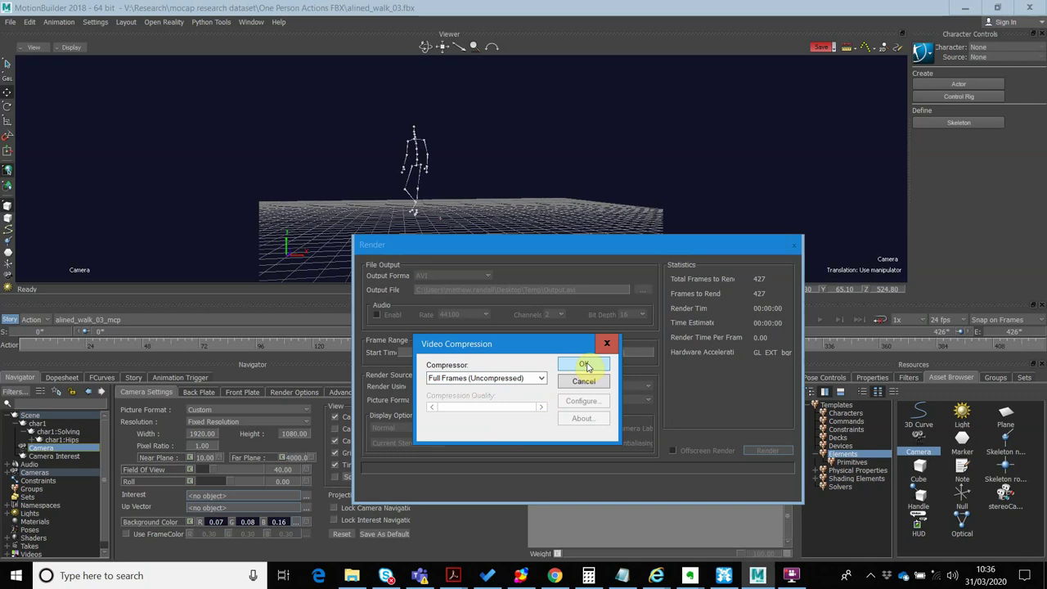
left_click(586, 365)
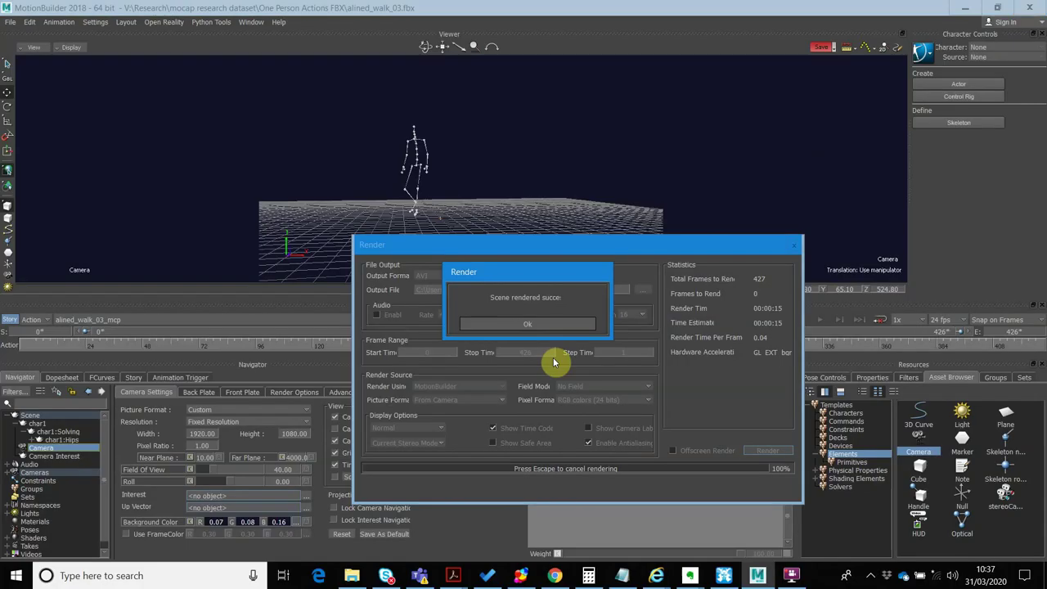
Dismiss the 'Scene rendered successfully' message once all 427 frames are written
left_click(525, 323)
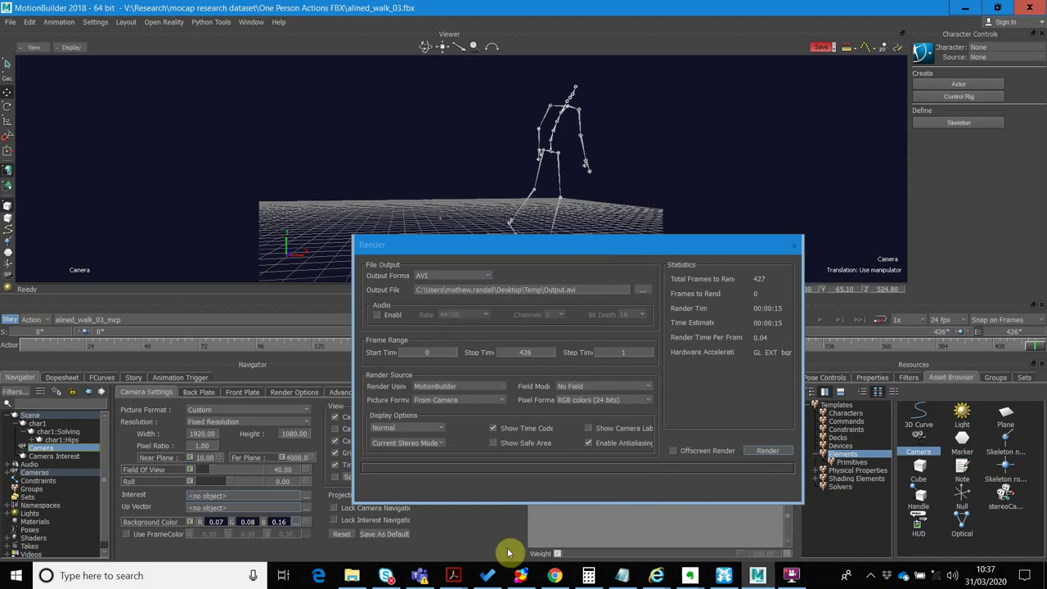
Open Output.avi from Desktop\Temp in File Explorer and maximise the player window
left_click(352, 575)
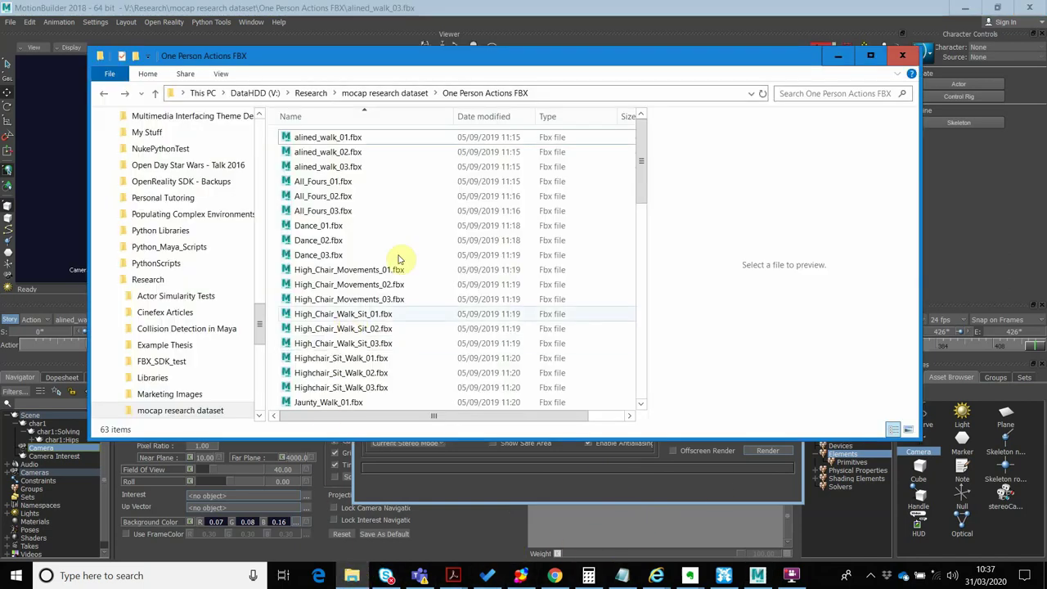
left_click_drag(255, 323, 186, 137)
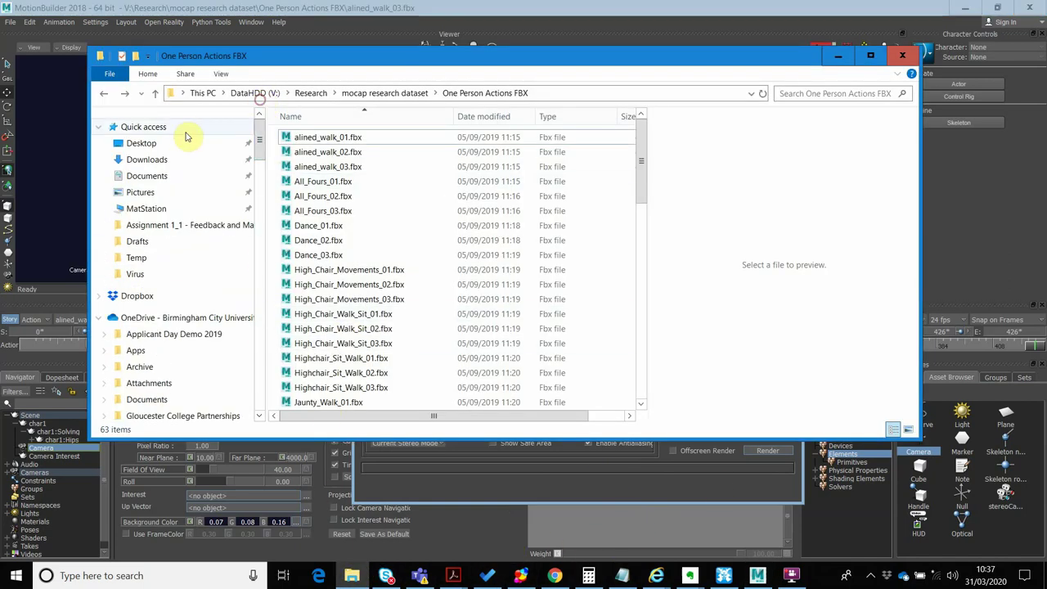
left_click(141, 143)
double_click(320, 138)
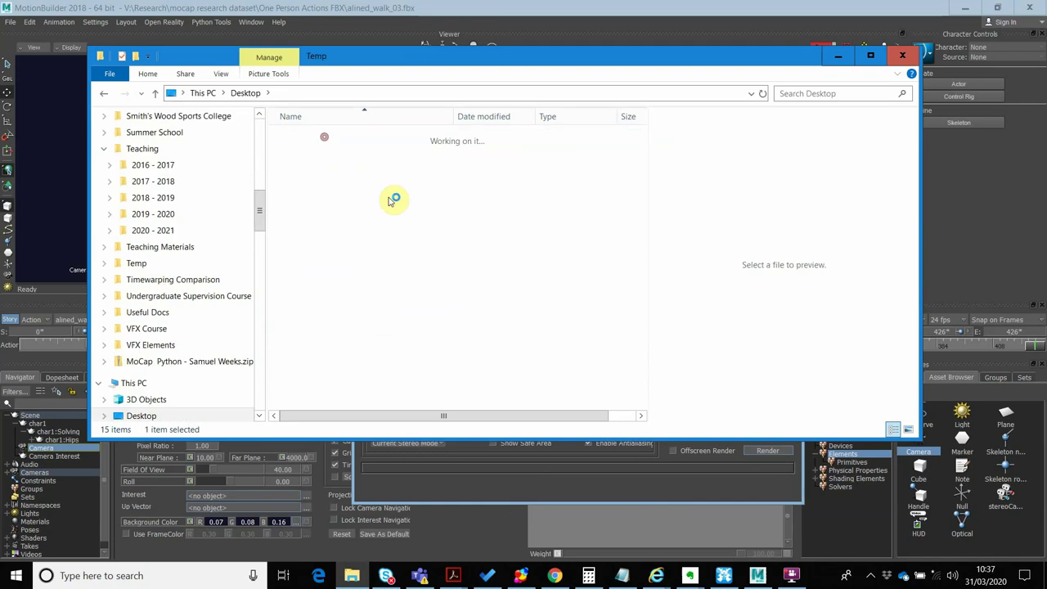
scroll(342, 360, "down", 3)
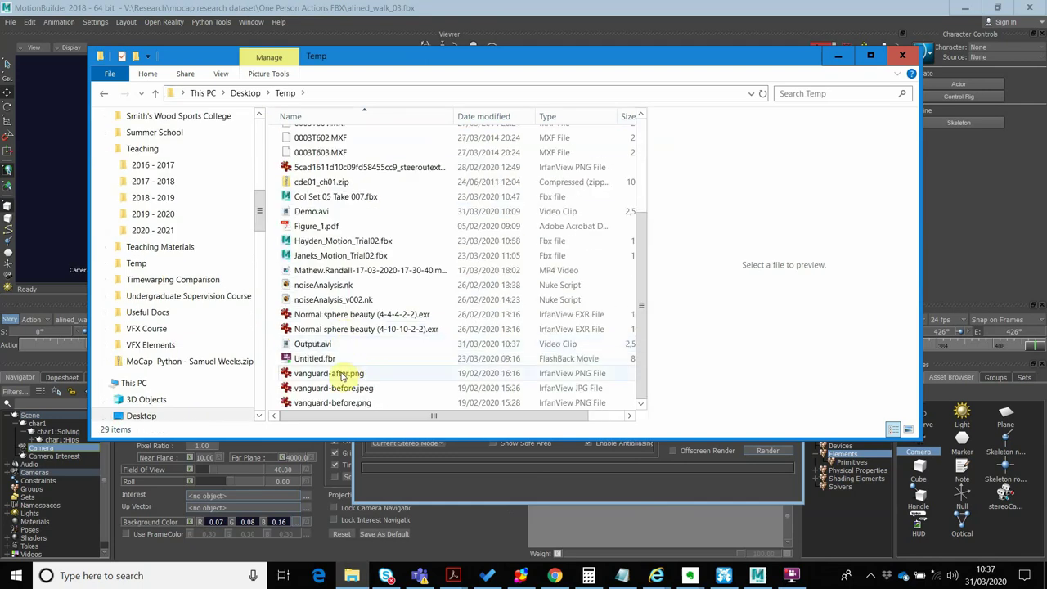
left_click(320, 344)
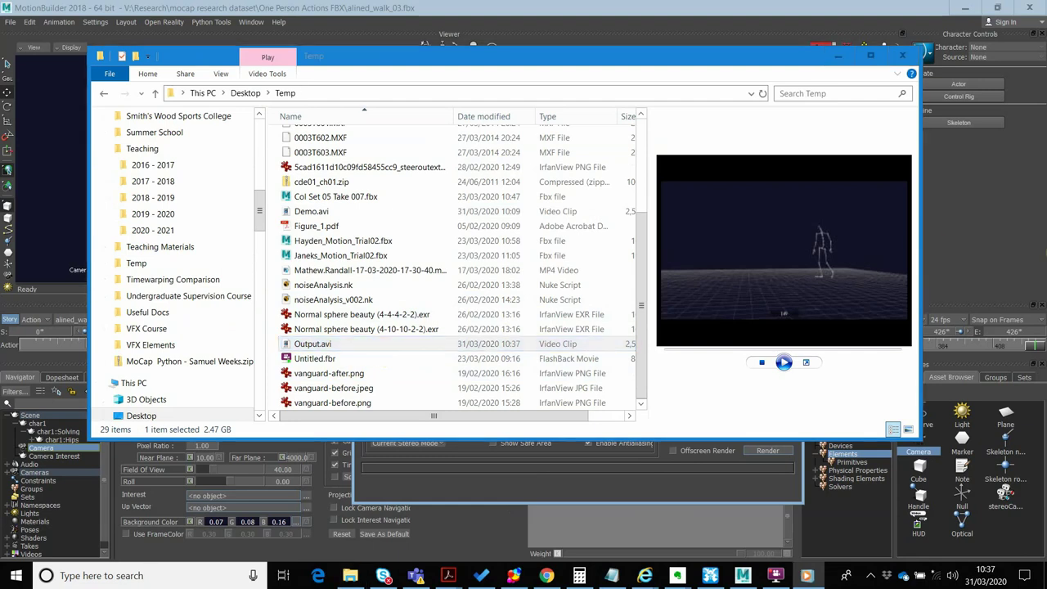
left_click_drag(1035, 151, 297, 5)
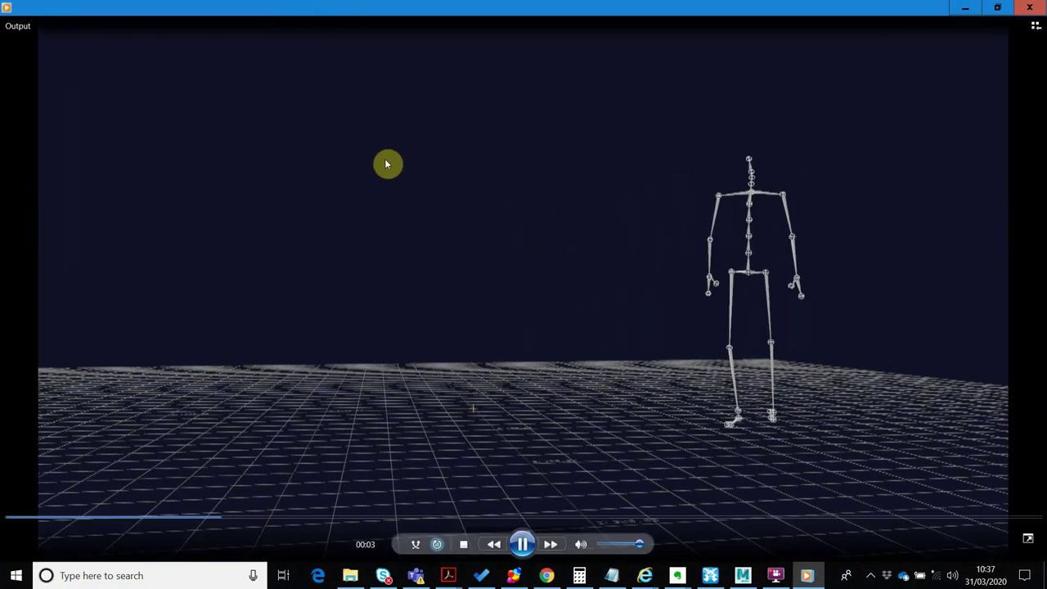